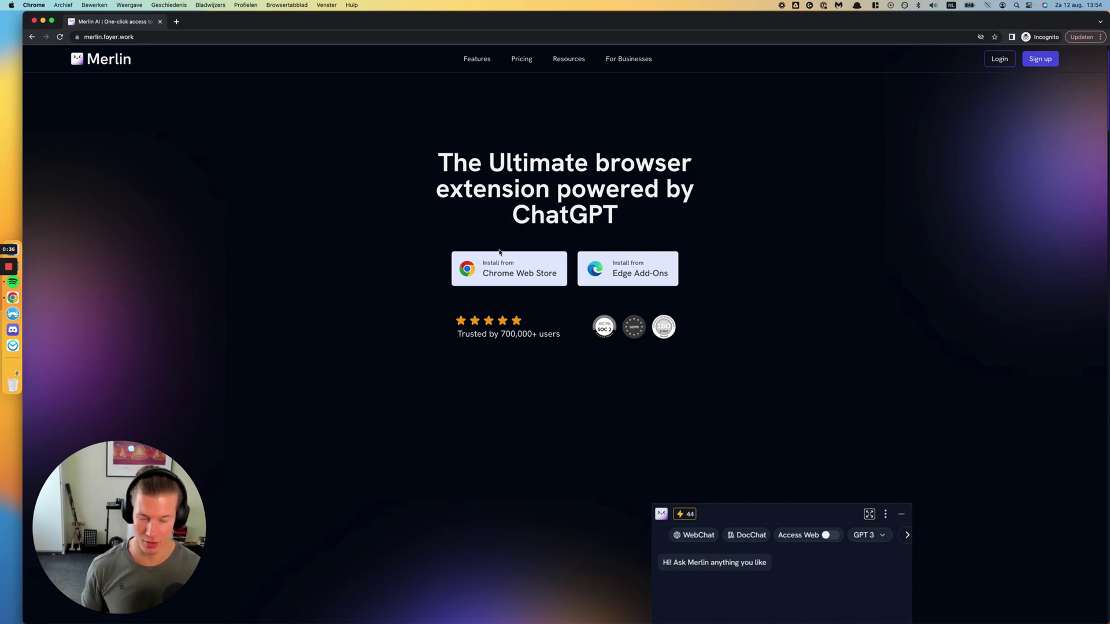
Step: Bring the 'Merlin | Chat' tab to the front, ready to enter a new prompt
{"action": "key", "text": "ctrl+Up"}
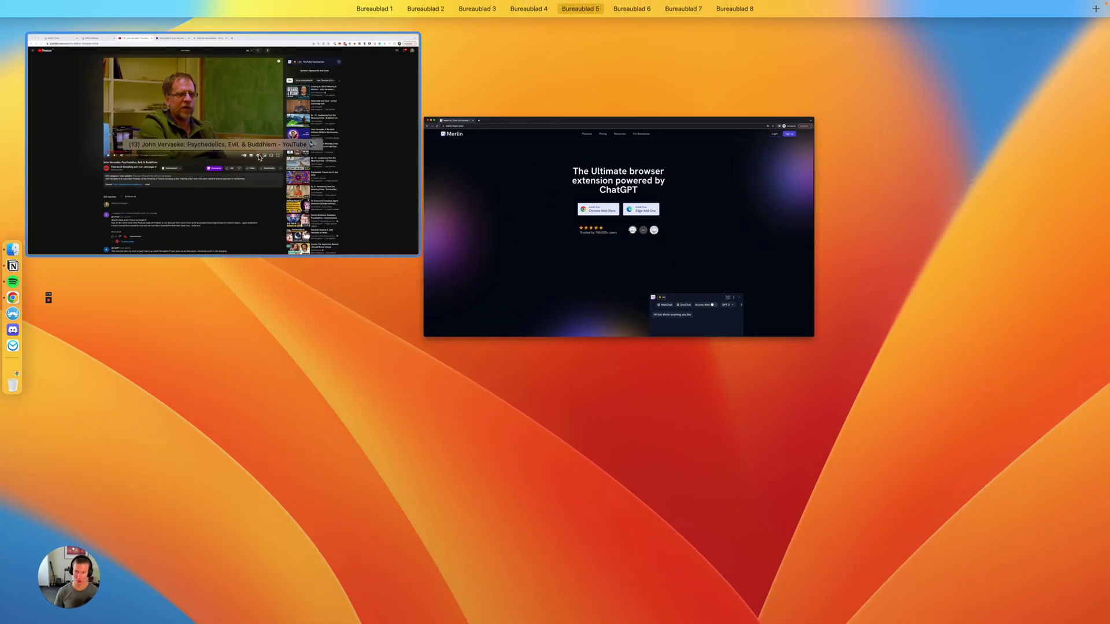
{"action": "left_click", "coordinate": [41, 70]}
{"action": "left_click", "coordinate": [98, 23]}
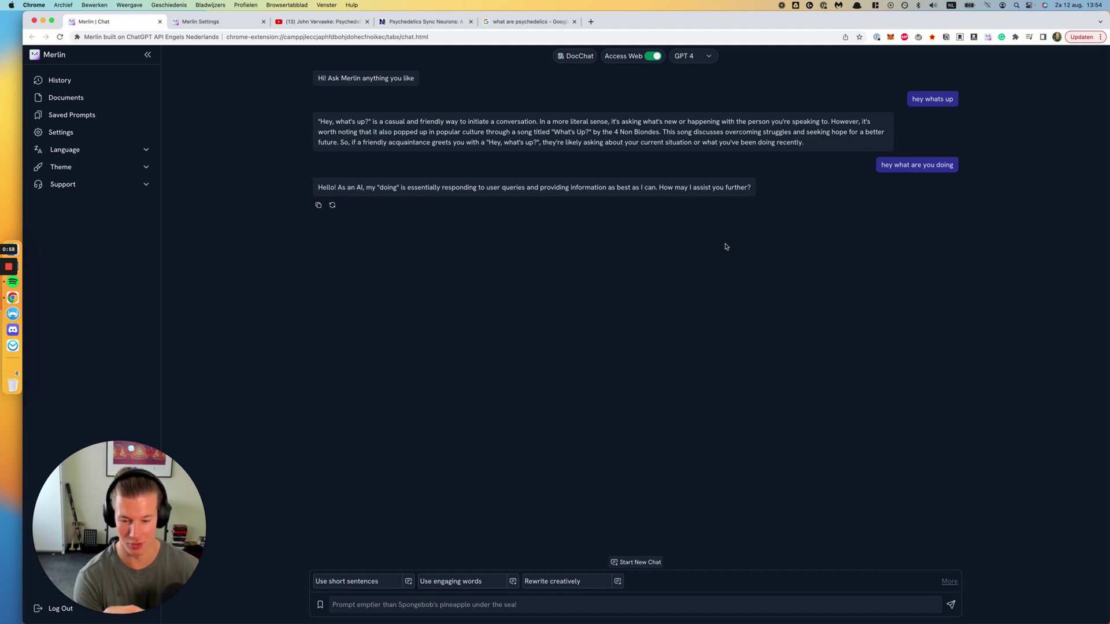
{"action": "left_click", "coordinate": [484, 607]}
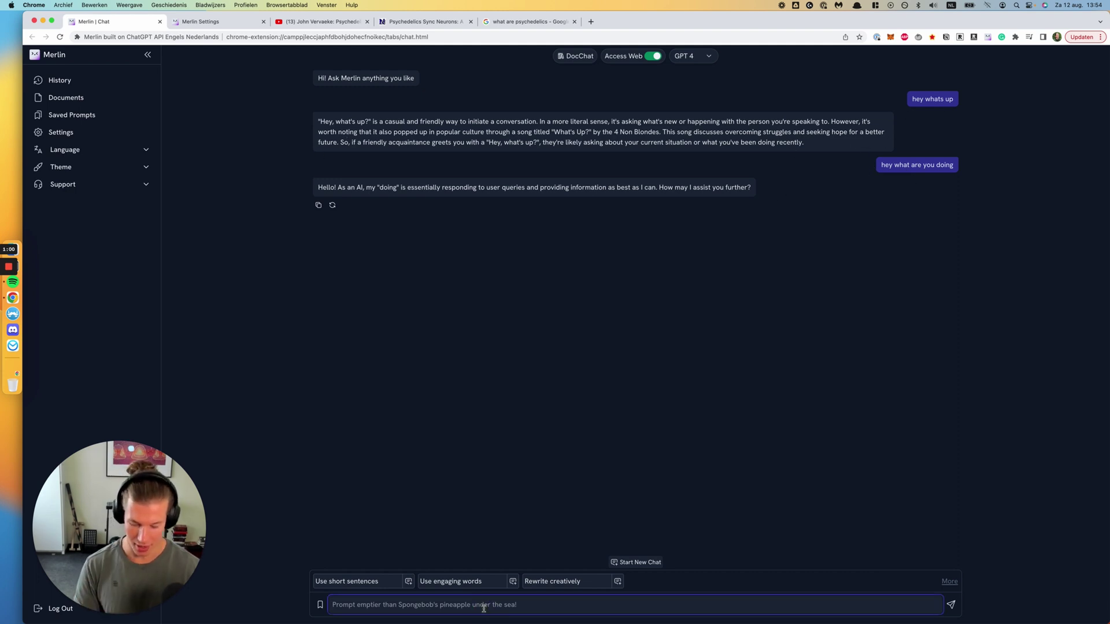
Step: Ask Merlin 'hey what is the purpose of life' and view the available AI models
{"action": "type", "text": "hey what"}
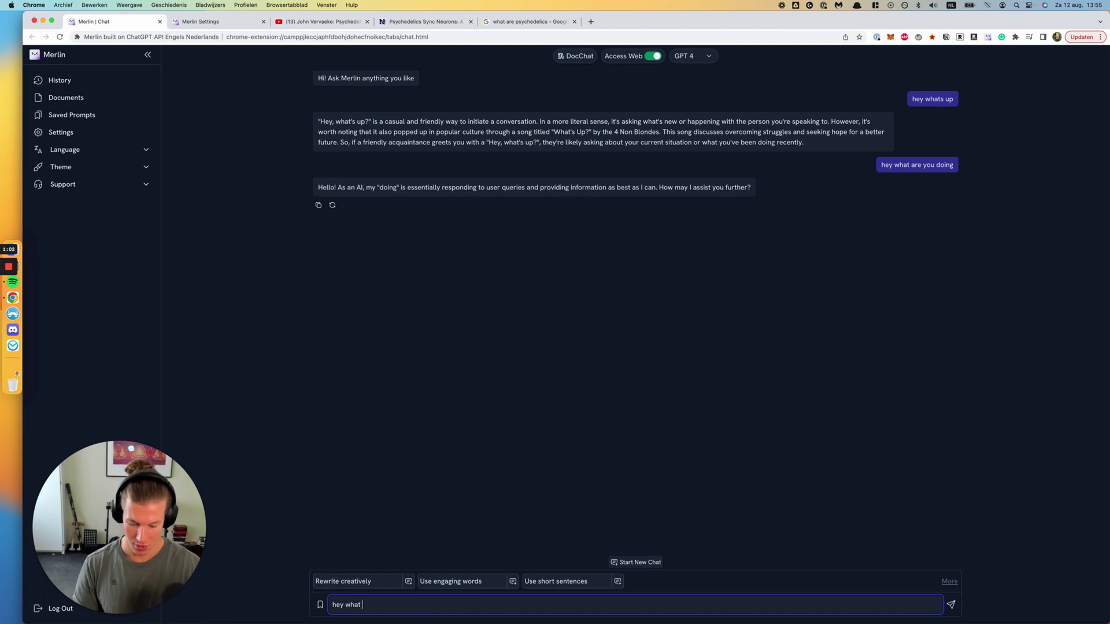
{"action": "type", "text": " is the p"}
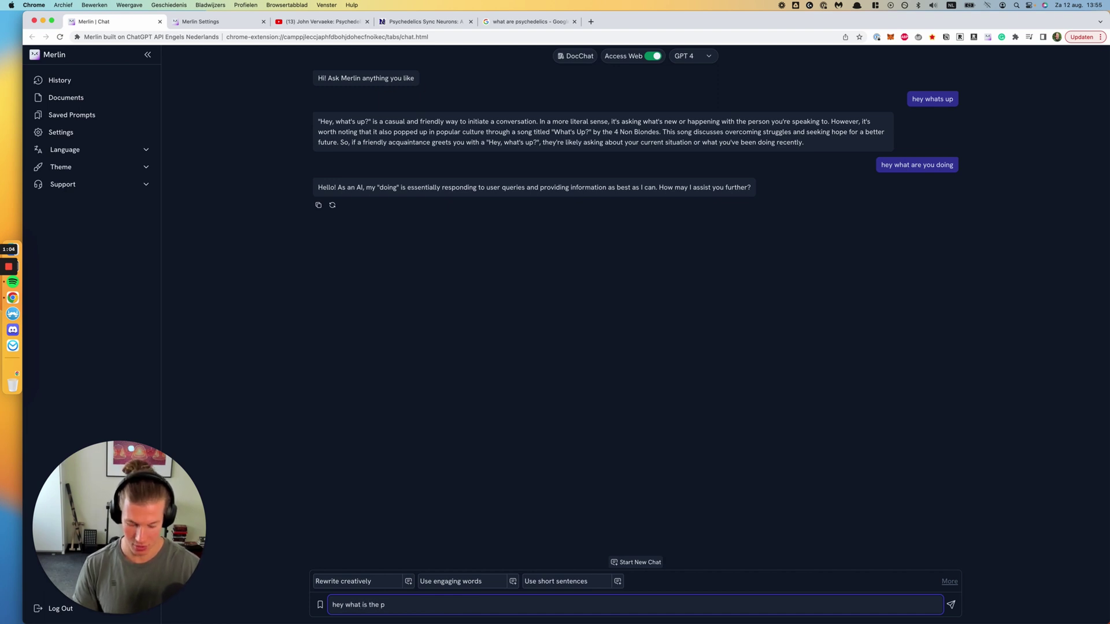
{"action": "type", "text": "urpose of lige"}
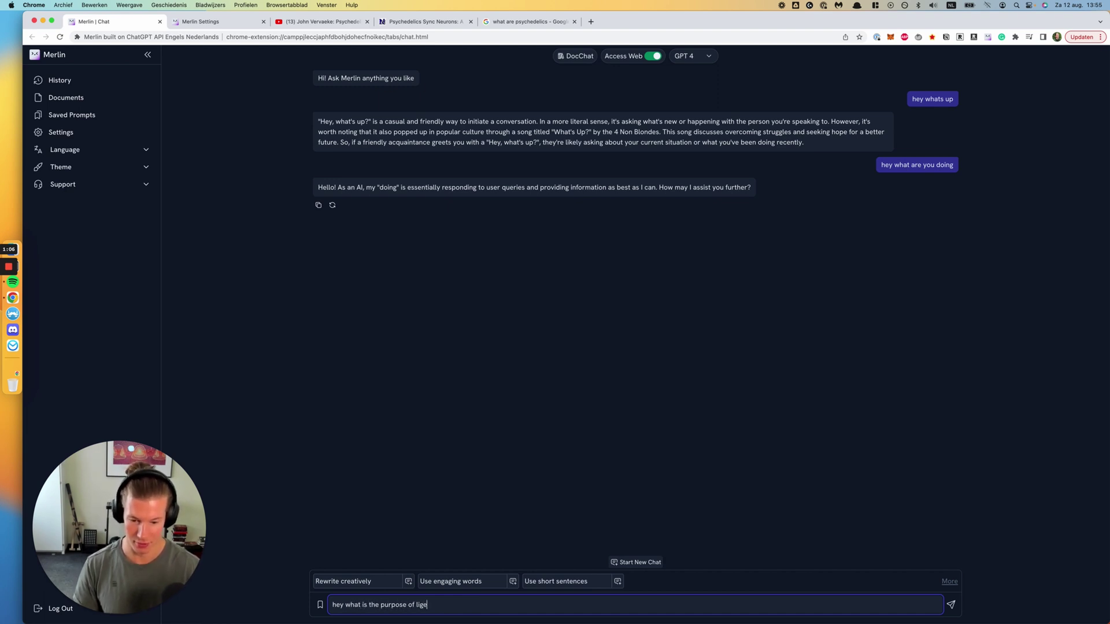
{"action": "key", "text": "Return"}
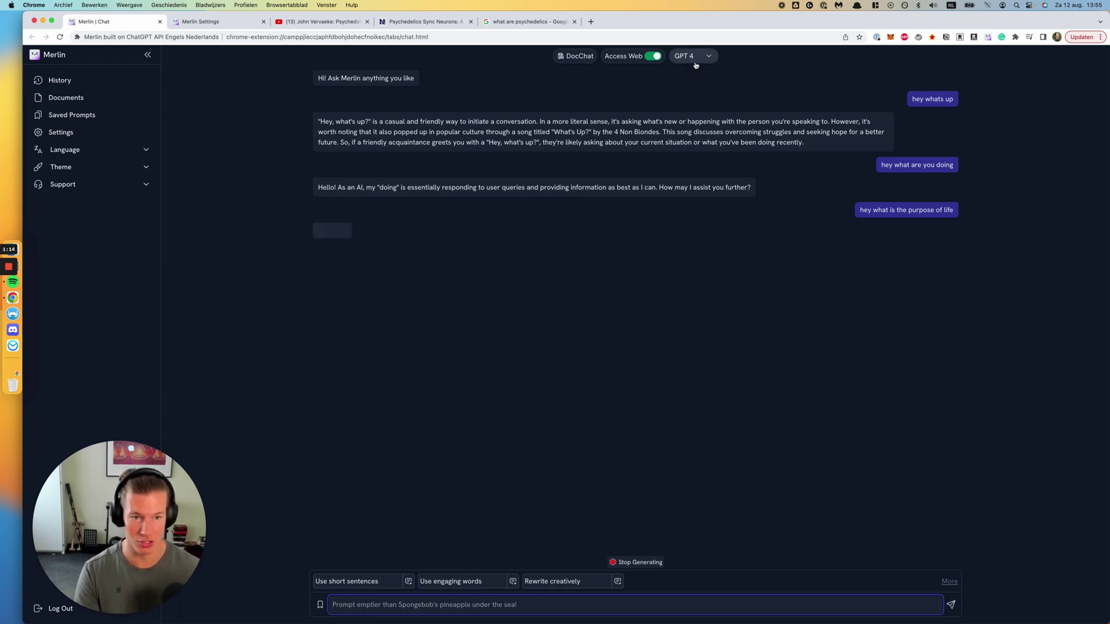
{"action": "mouse_move", "coordinate": [696, 65]}
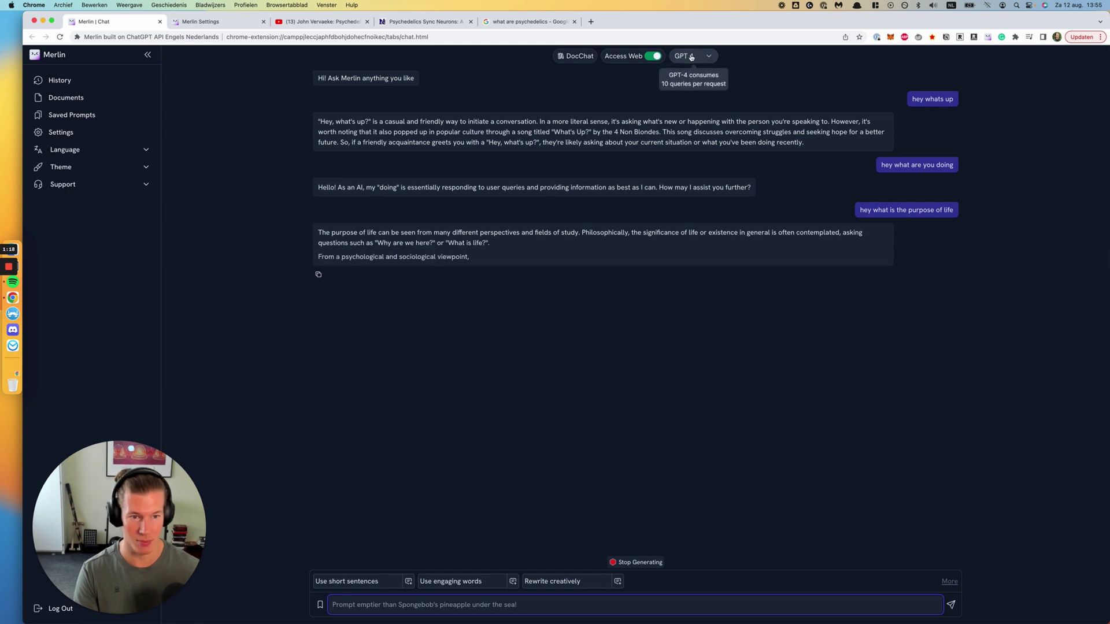
{"action": "left_click", "coordinate": [692, 57]}
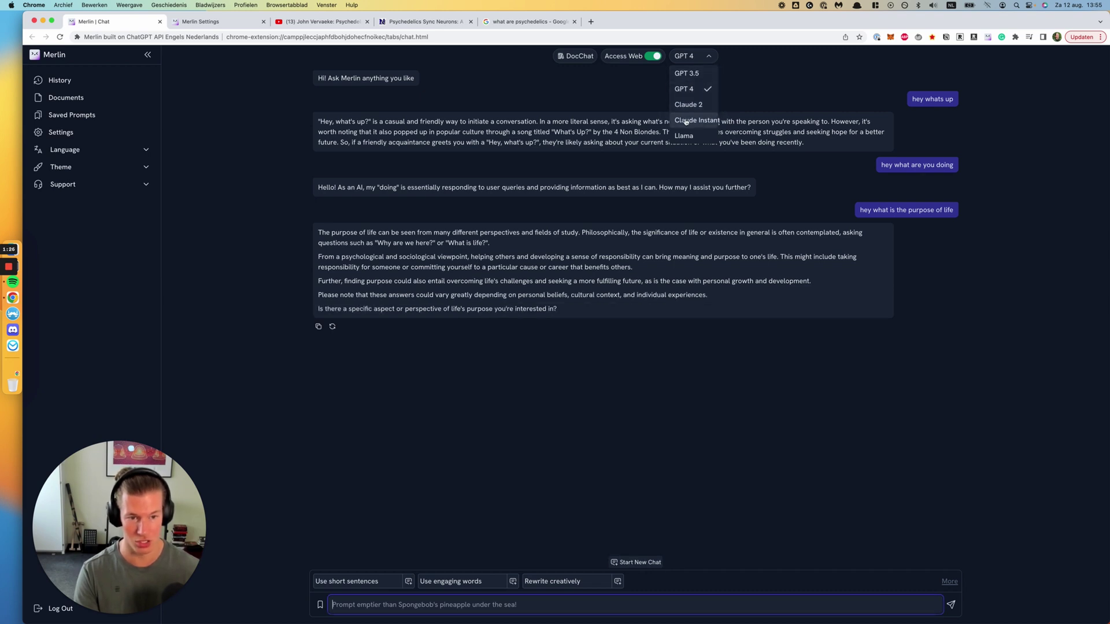
{"action": "left_click", "coordinate": [649, 85]}
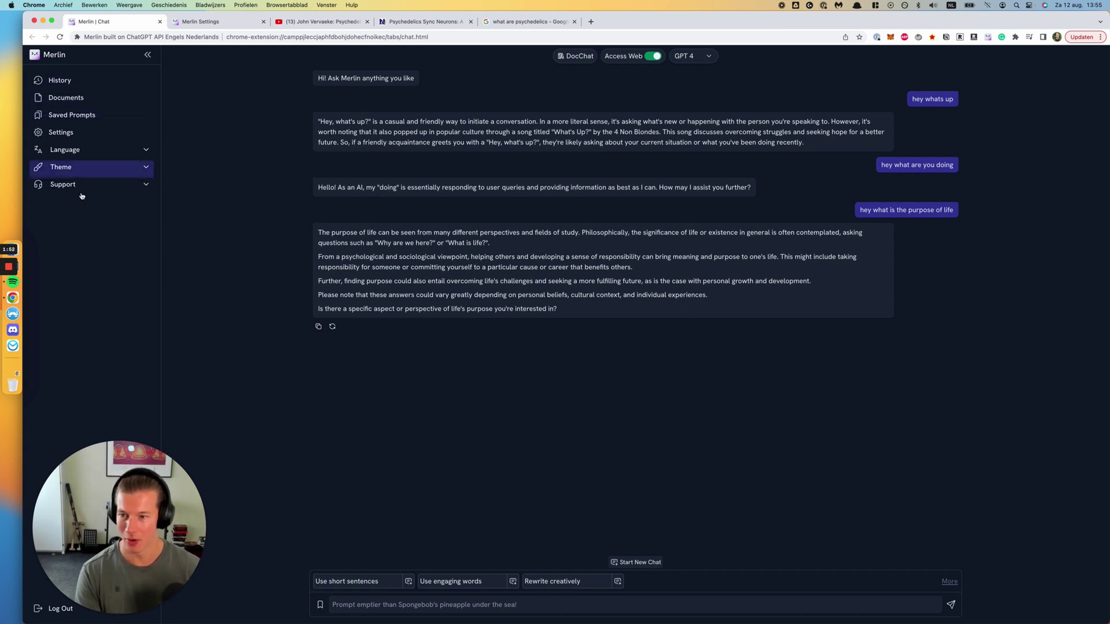
{"action": "left_click", "coordinate": [141, 166]}
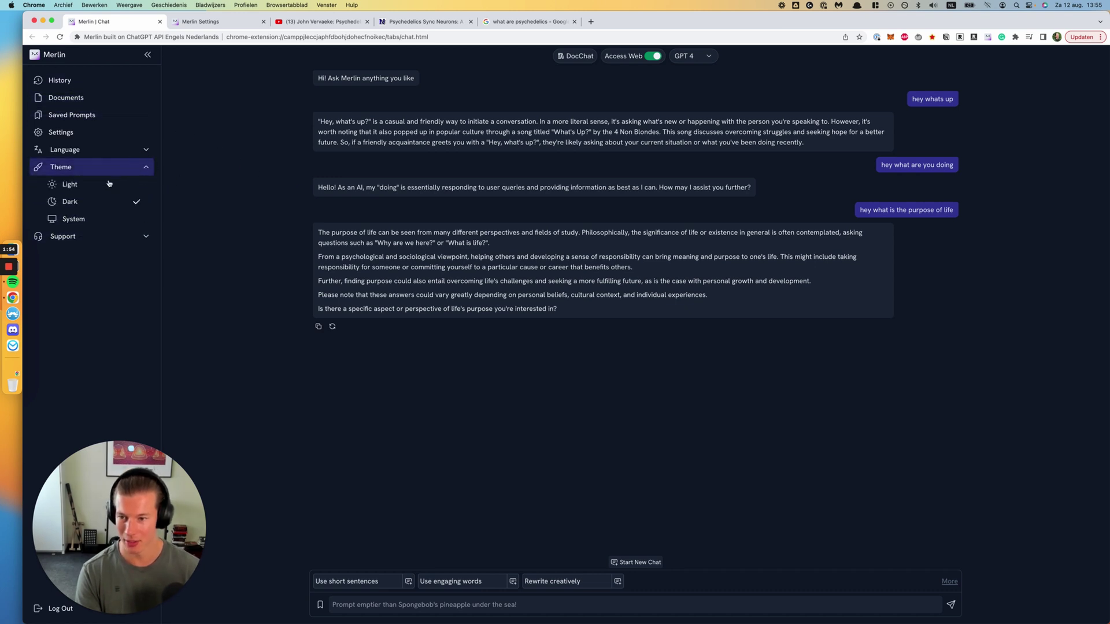
{"action": "left_click", "coordinate": [109, 184]}
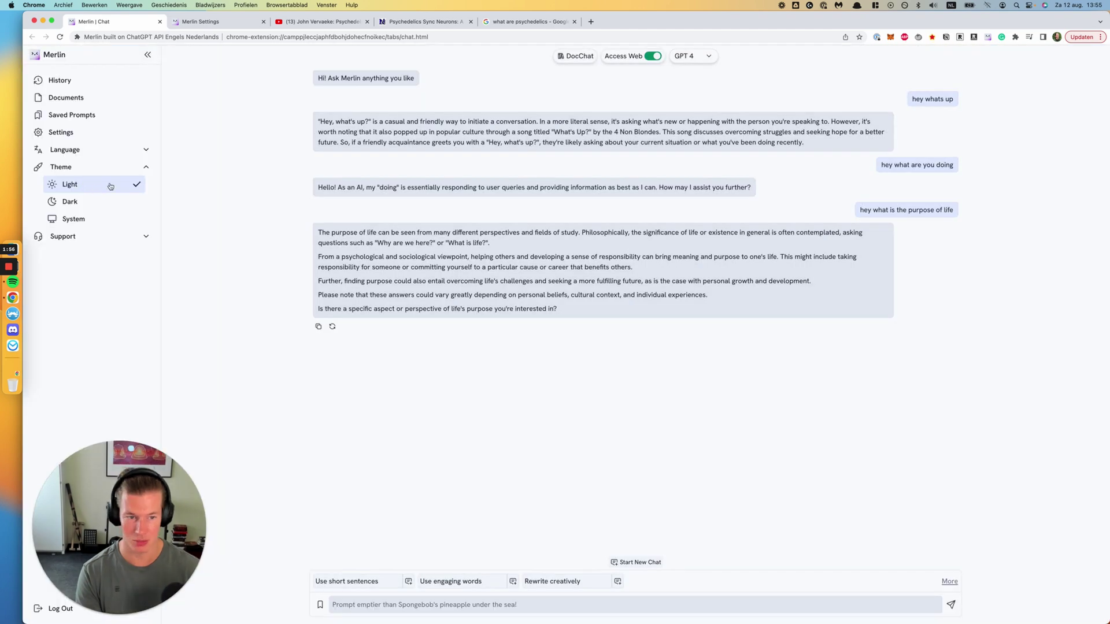
{"action": "left_click", "coordinate": [73, 202]}
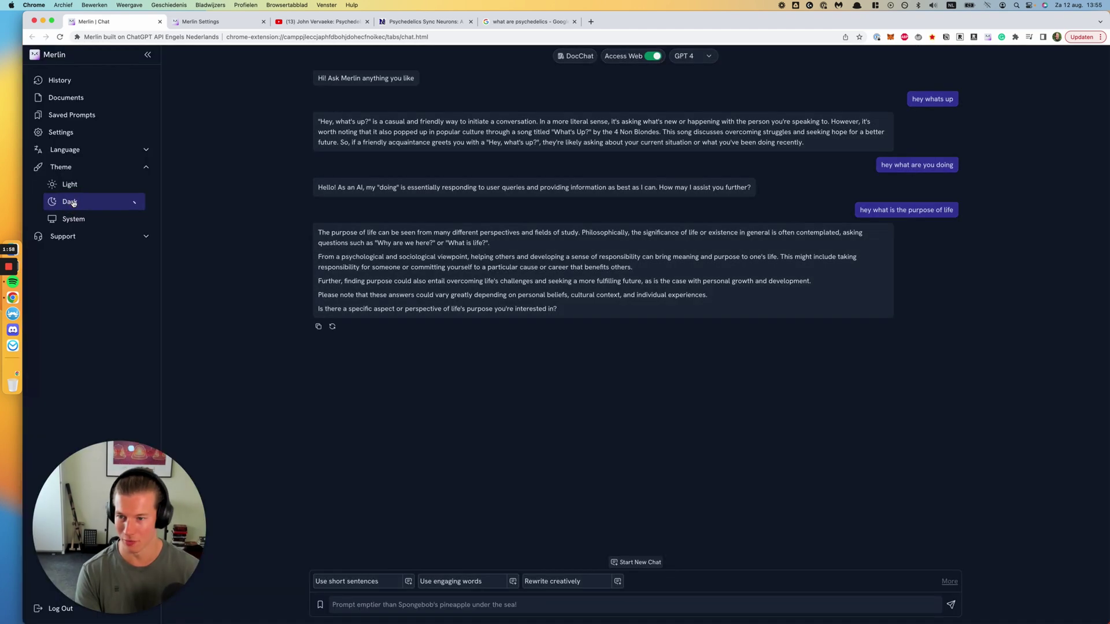
{"action": "left_click", "coordinate": [143, 166]}
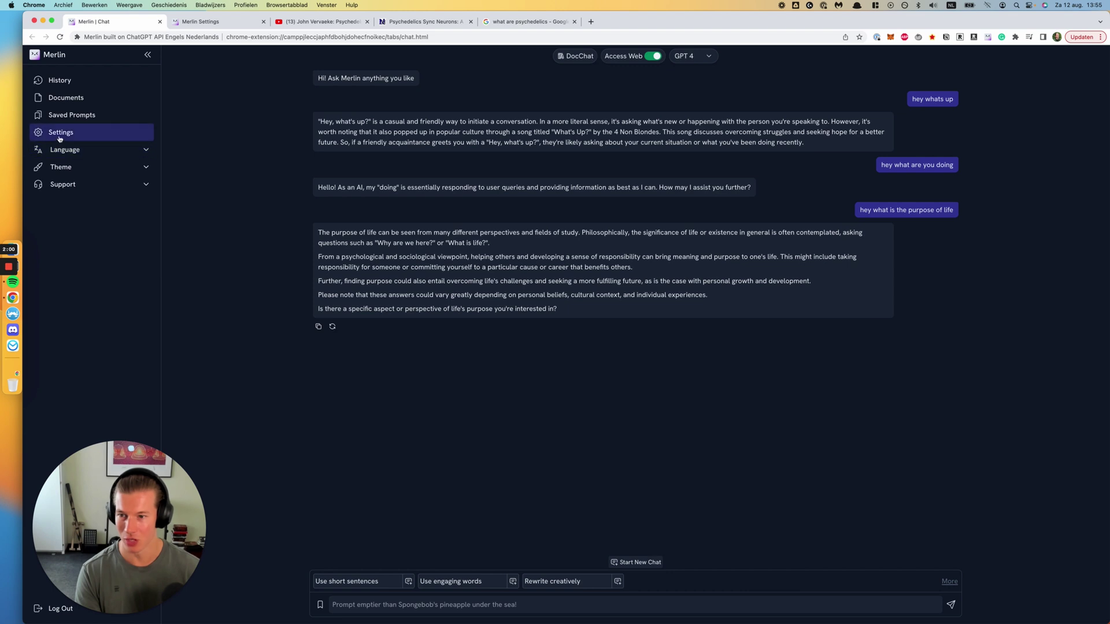
{"action": "left_click", "coordinate": [197, 22]}
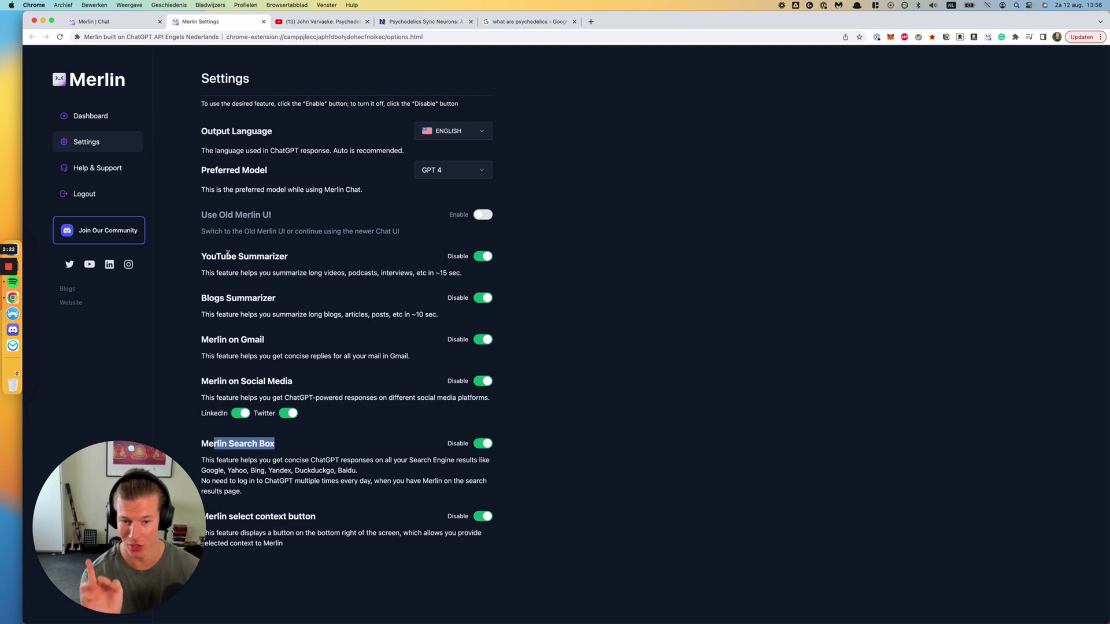
Step: Highlight the YouTube Summarizer, Blogs Summarizer and Merlin Search Box headings in Merlin settings
{"action": "left_click_drag", "start_coordinate": [212, 256], "coordinate": [279, 256]}
{"action": "left_click_drag", "start_coordinate": [215, 299], "coordinate": [278, 299]}
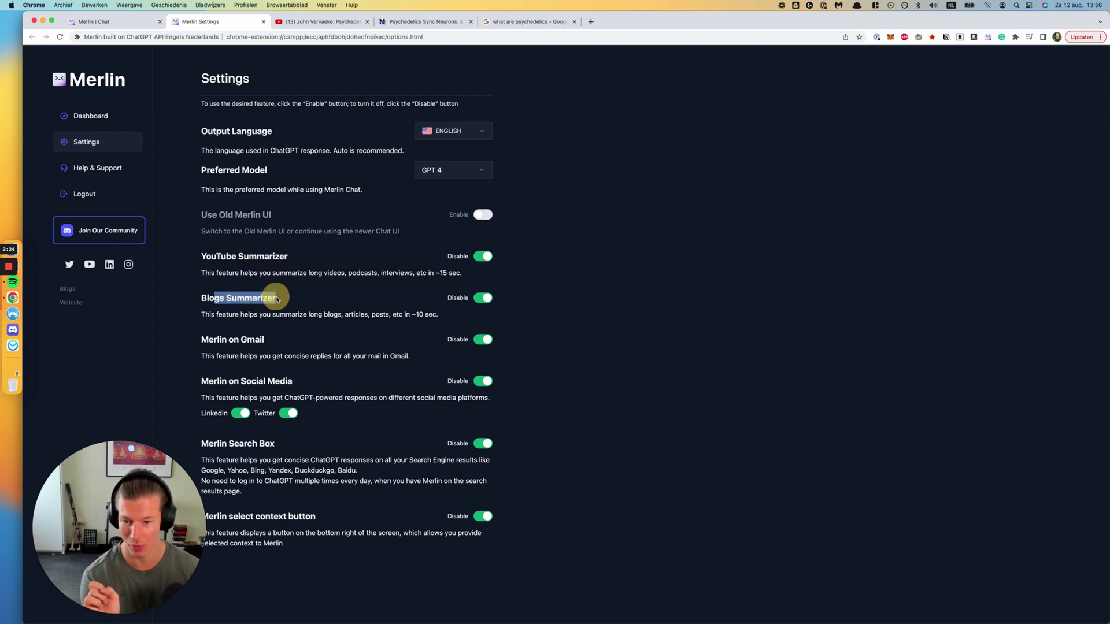
{"action": "left_click_drag", "start_coordinate": [210, 446], "coordinate": [266, 446]}
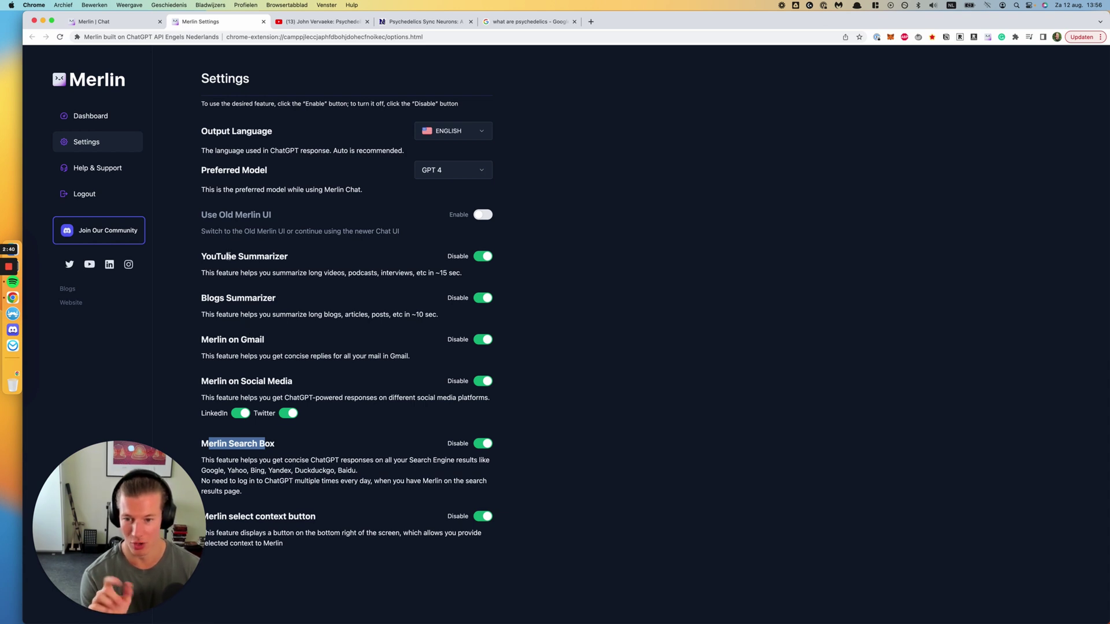
{"action": "left_click_drag", "start_coordinate": [229, 256], "coordinate": [203, 256]}
{"action": "left_click_drag", "start_coordinate": [214, 298], "coordinate": [245, 299]}
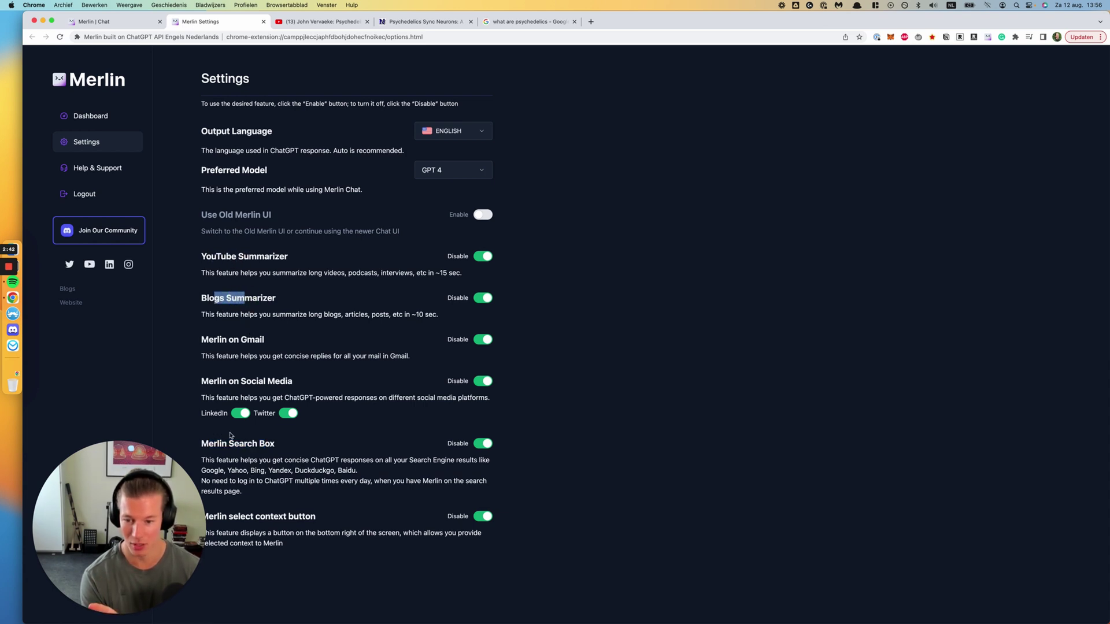
{"action": "left_click_drag", "start_coordinate": [228, 444], "coordinate": [272, 445]}
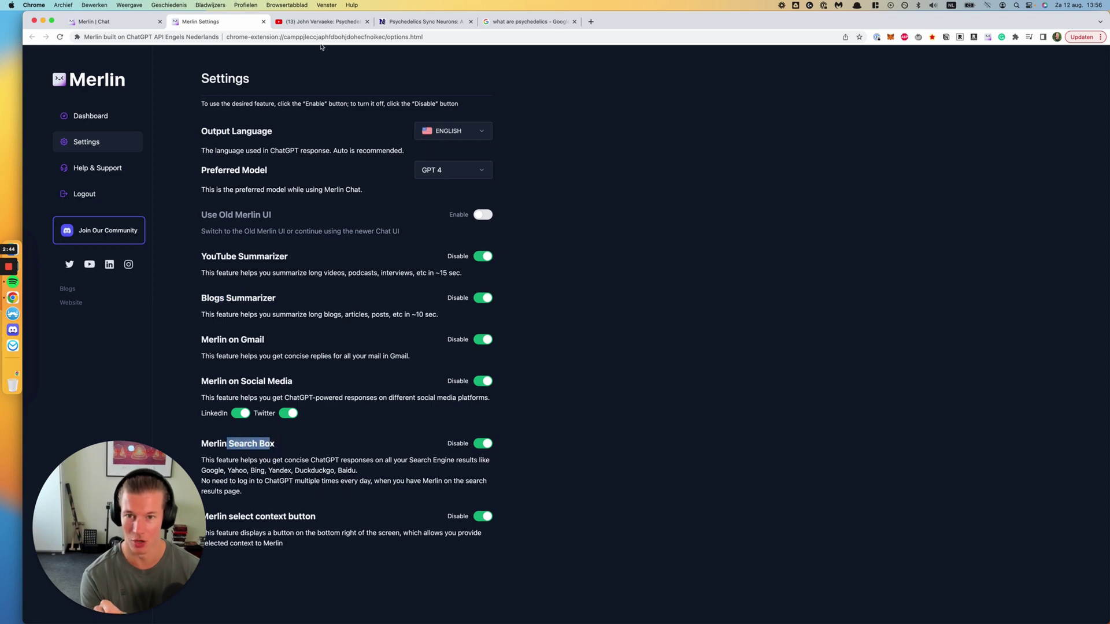
{"action": "left_click", "coordinate": [320, 22]}
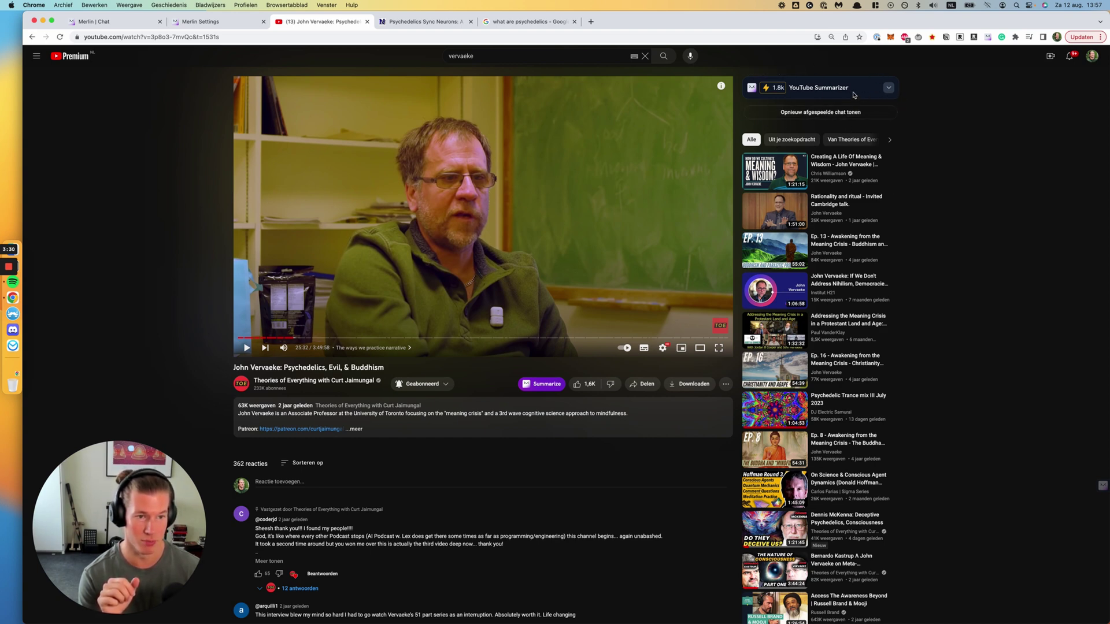
Step: Expand Merlin's summary panel for the Vervaeke interview video
{"action": "left_click", "coordinate": [888, 88]}
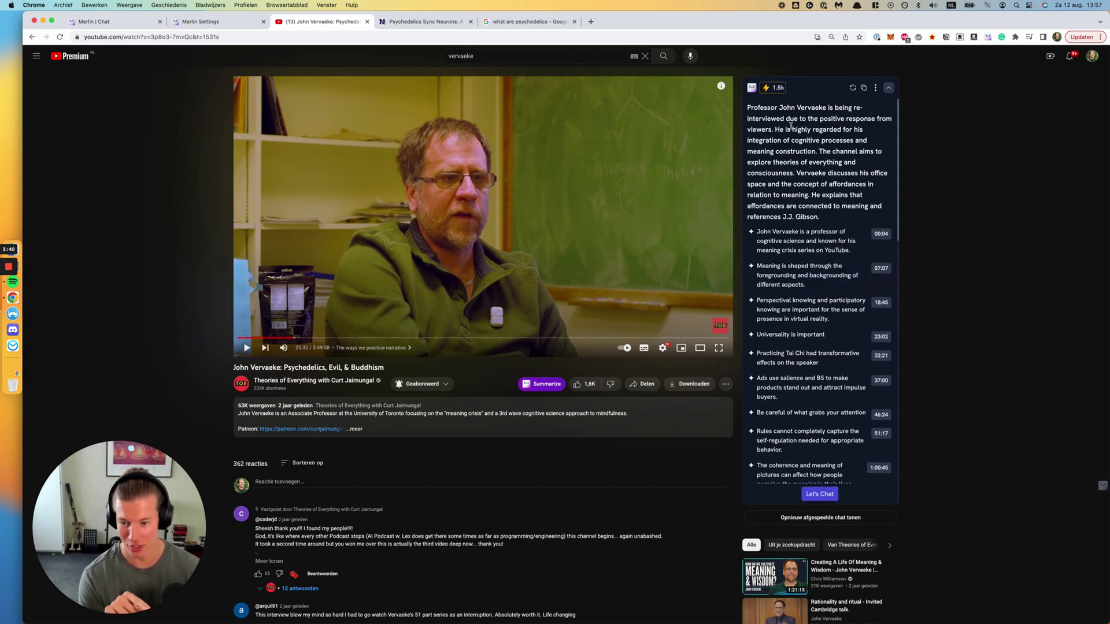
Step: Scroll Merlin's video summary down to the timestamped points ending at 1:56:40
{"action": "scroll", "coordinate": [792, 127], "scroll_direction": "down", "scroll_amount": 5}
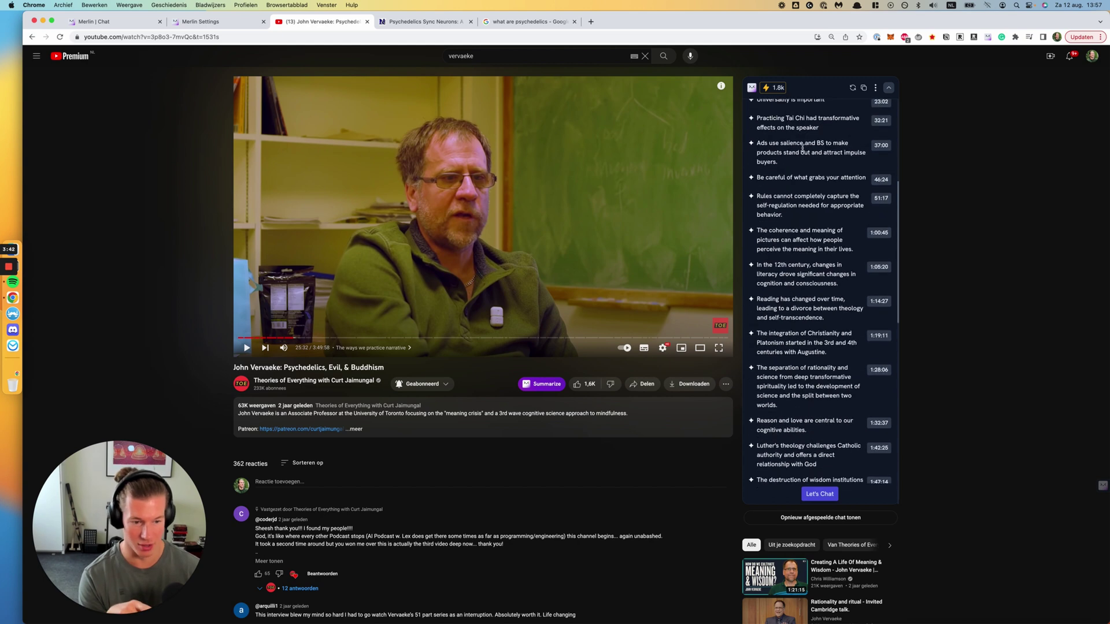
{"action": "scroll", "coordinate": [801, 142], "scroll_direction": "up", "scroll_amount": 5}
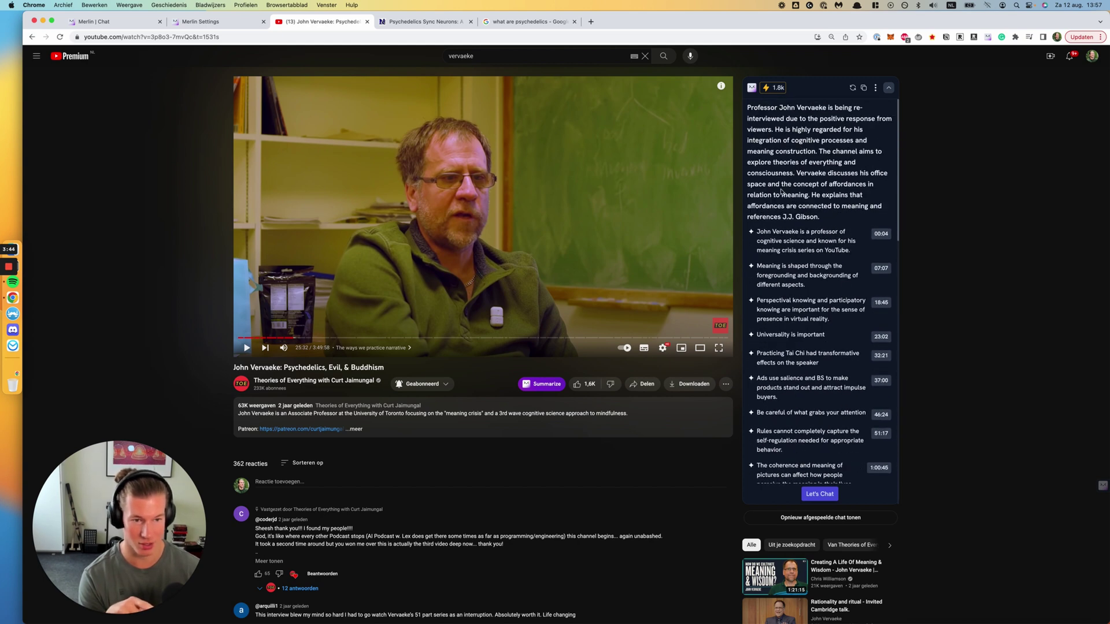
{"action": "scroll", "coordinate": [820, 173], "scroll_direction": "down", "scroll_amount": 2}
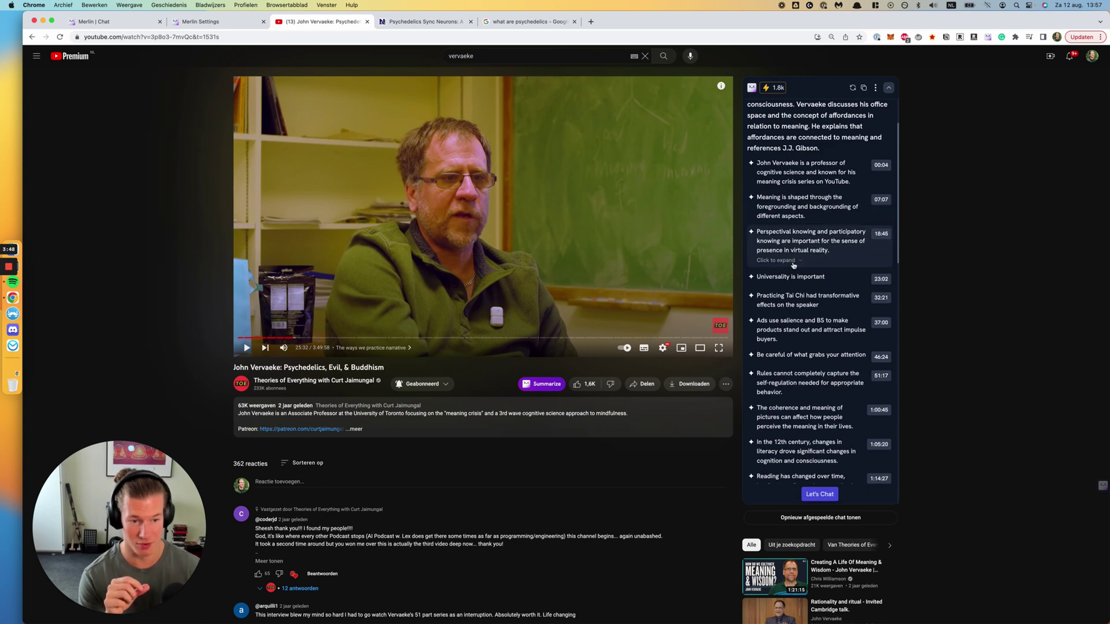
{"action": "scroll", "coordinate": [798, 301], "scroll_direction": "down", "scroll_amount": 3}
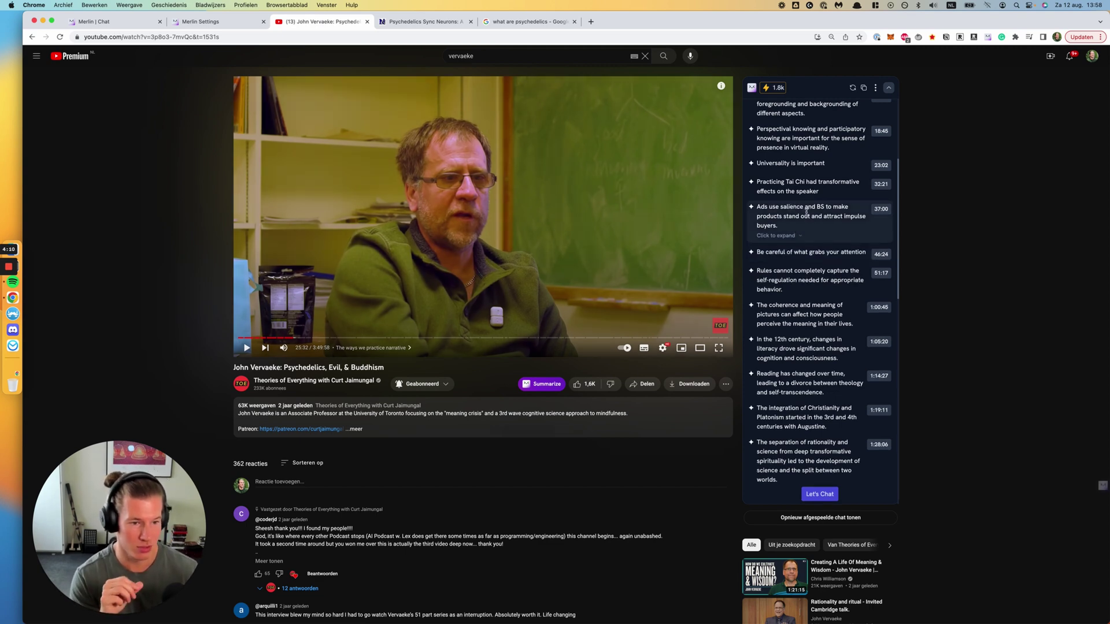
{"action": "scroll", "coordinate": [806, 212], "scroll_direction": "down", "scroll_amount": 3}
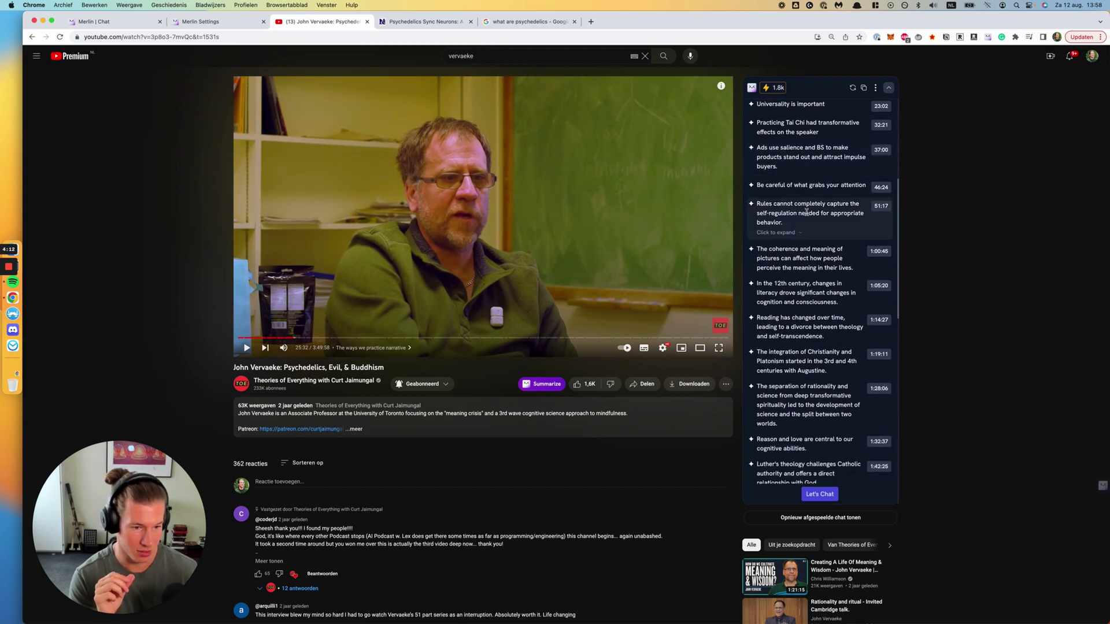
{"action": "scroll", "coordinate": [809, 236], "scroll_direction": "down", "scroll_amount": 2}
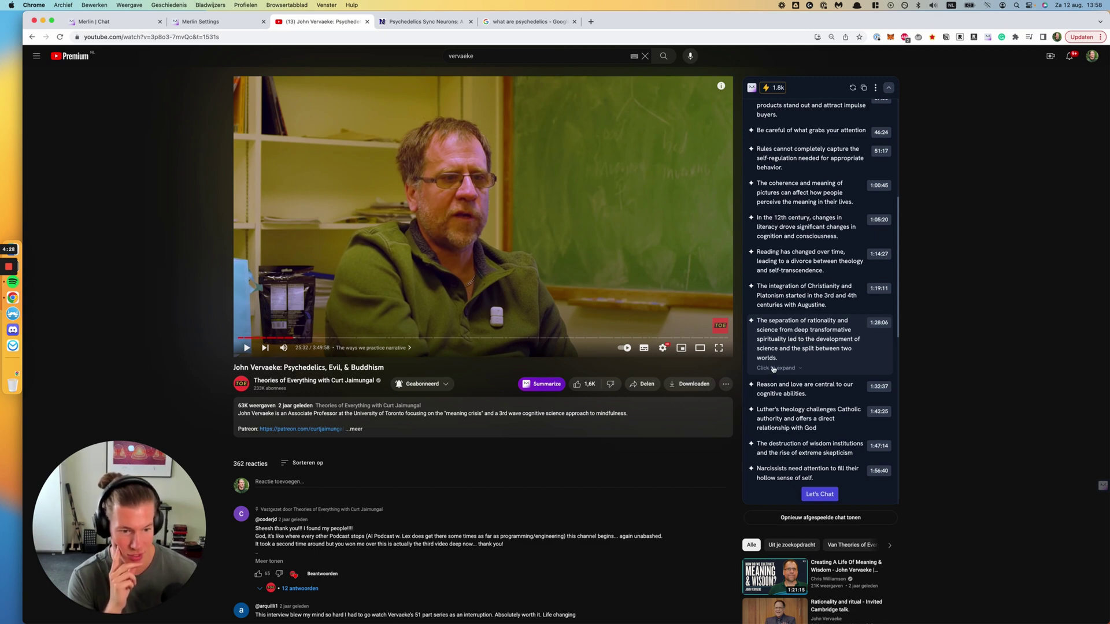
Step: Expand the 1:28:06 summary point, then select and deselect its first detail bullet
{"action": "left_click", "coordinate": [775, 368]}
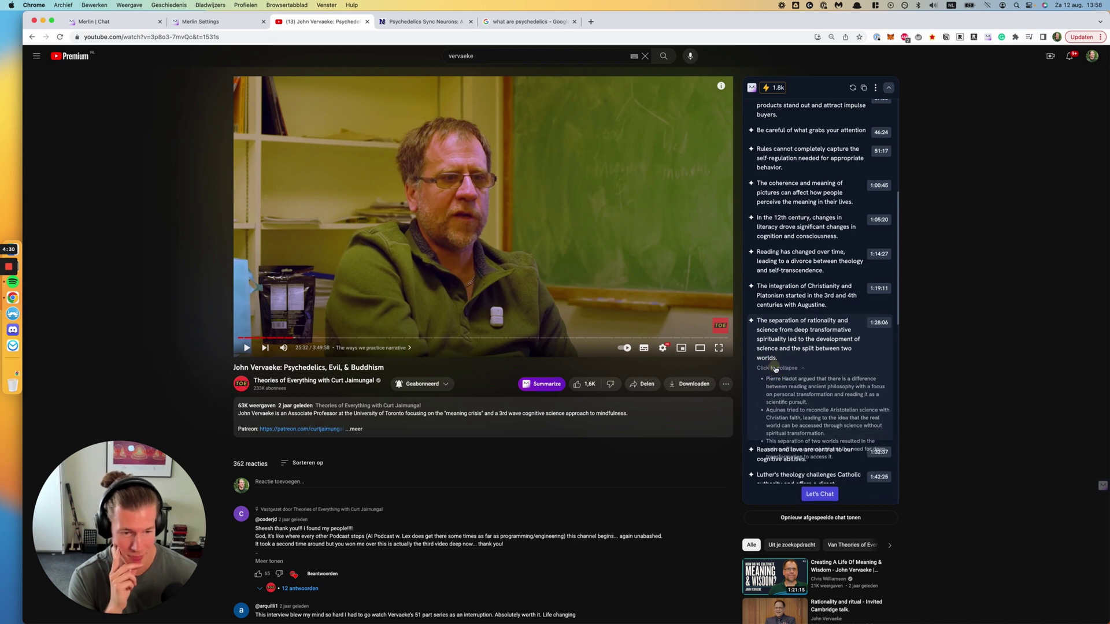
{"action": "scroll", "coordinate": [771, 358], "scroll_direction": "down", "scroll_amount": 1}
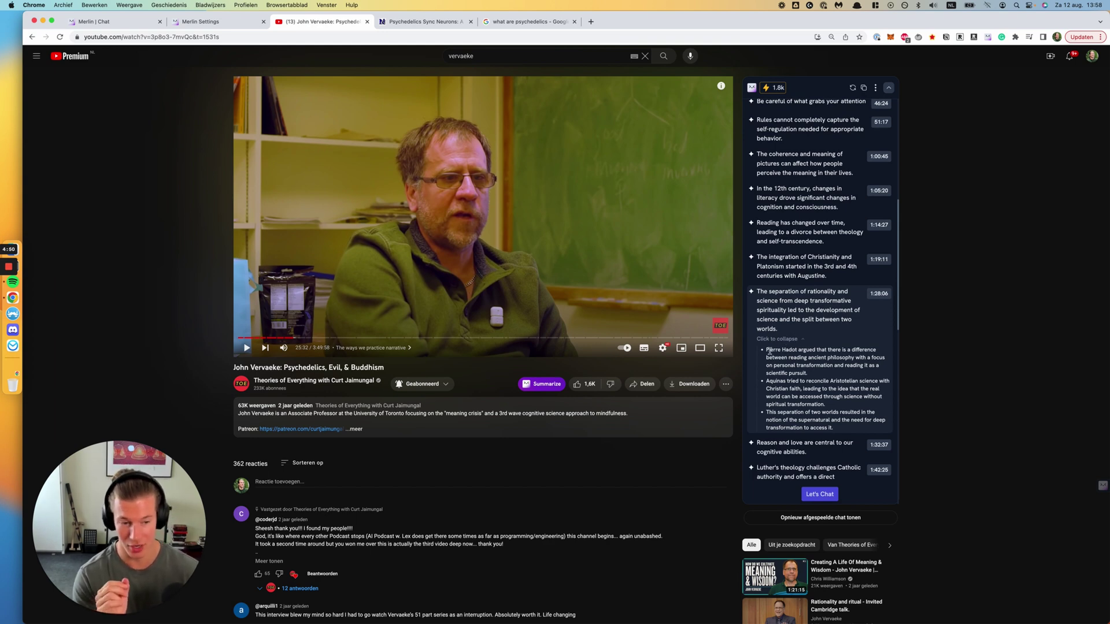
{"action": "left_click_drag", "start_coordinate": [766, 349], "coordinate": [812, 376]}
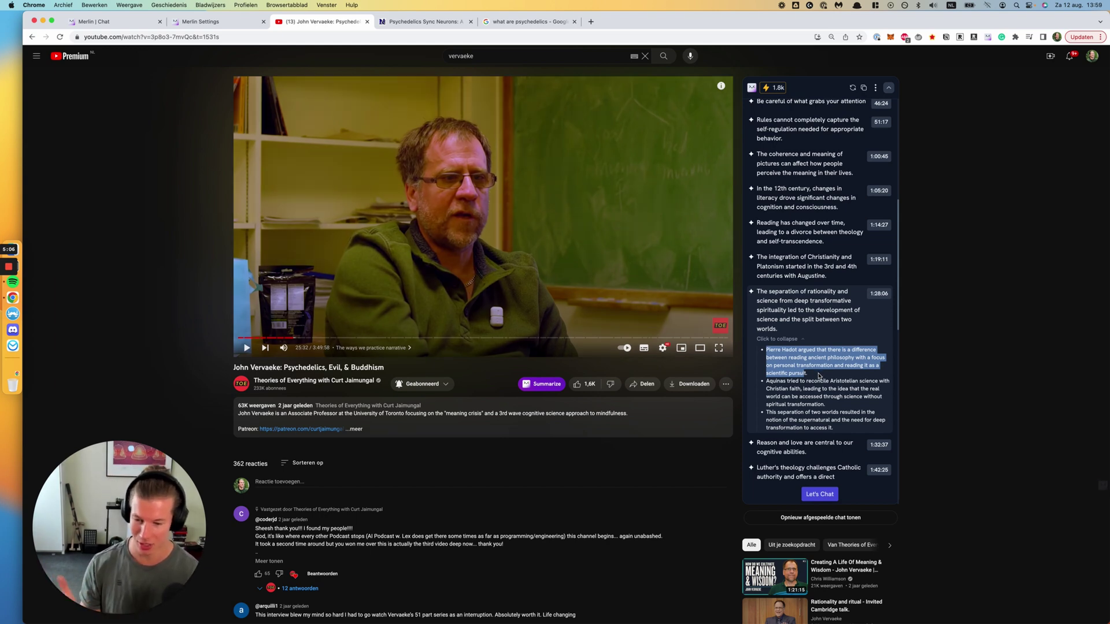
{"action": "left_click", "coordinate": [819, 376]}
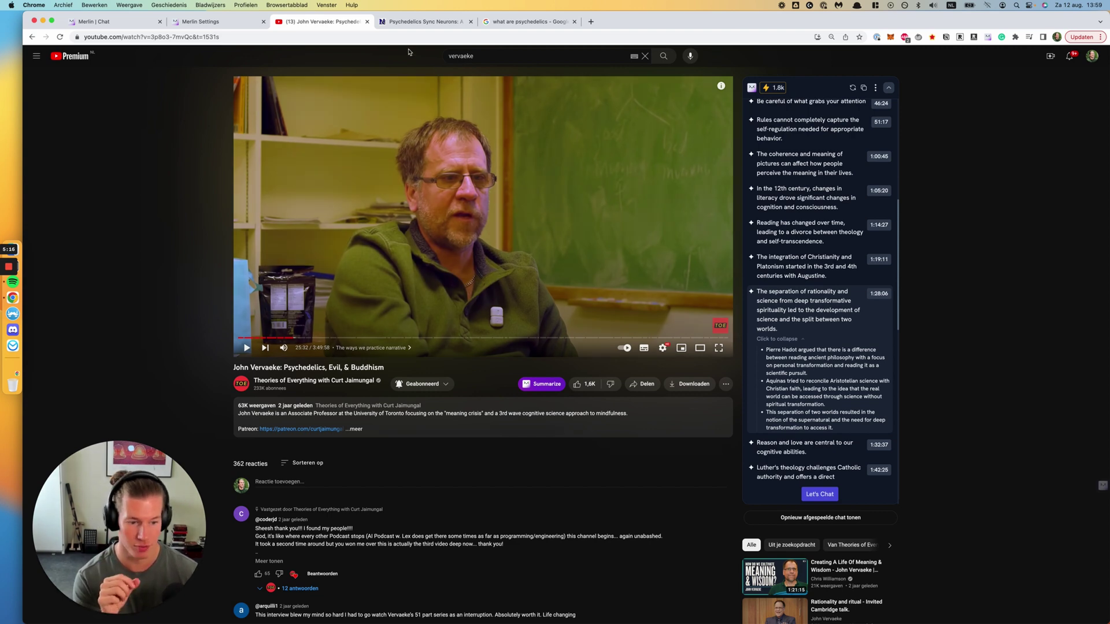
Step: Switch to the Psychedelics Sync Neurons article, skim it, and return to its title
{"action": "left_click", "coordinate": [414, 26]}
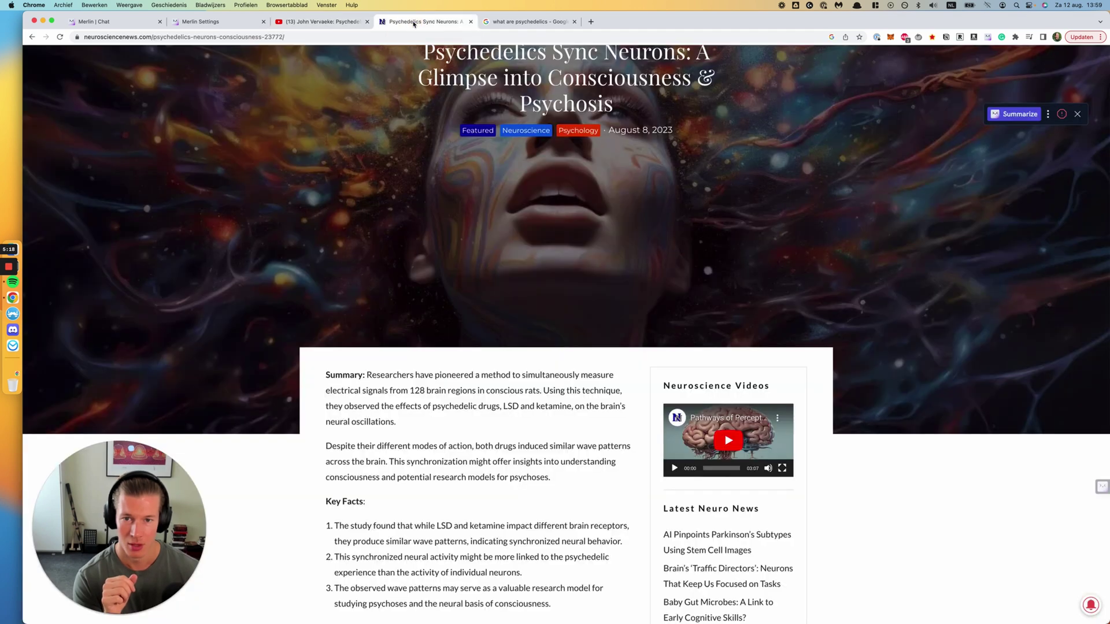
{"action": "scroll", "coordinate": [523, 168], "scroll_direction": "up", "scroll_amount": 4}
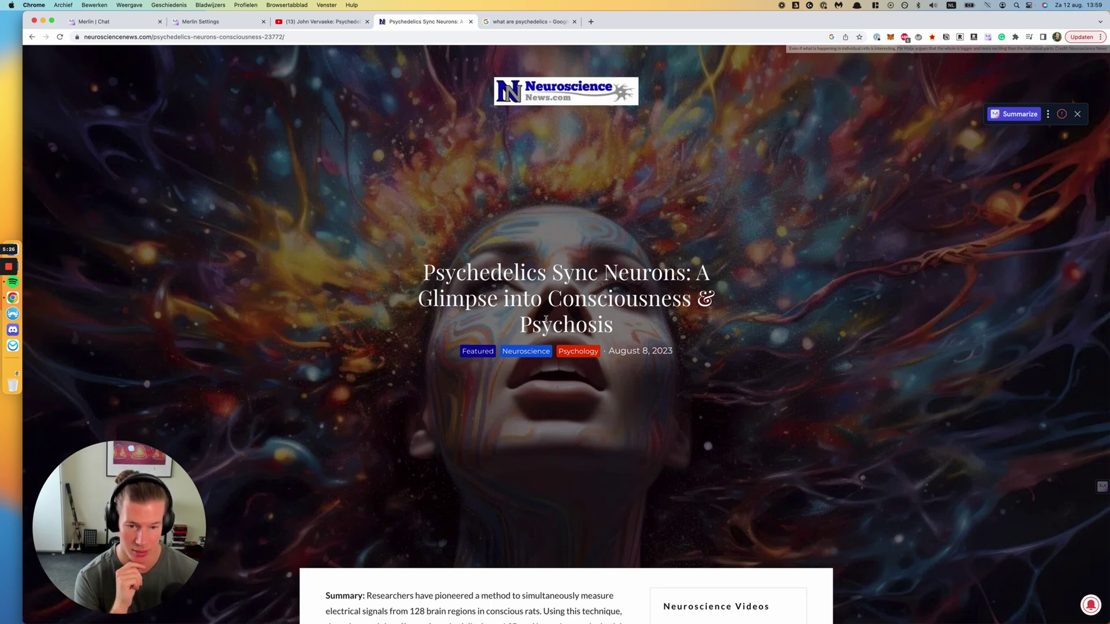
{"action": "scroll", "coordinate": [587, 292], "scroll_direction": "down", "scroll_amount": 1}
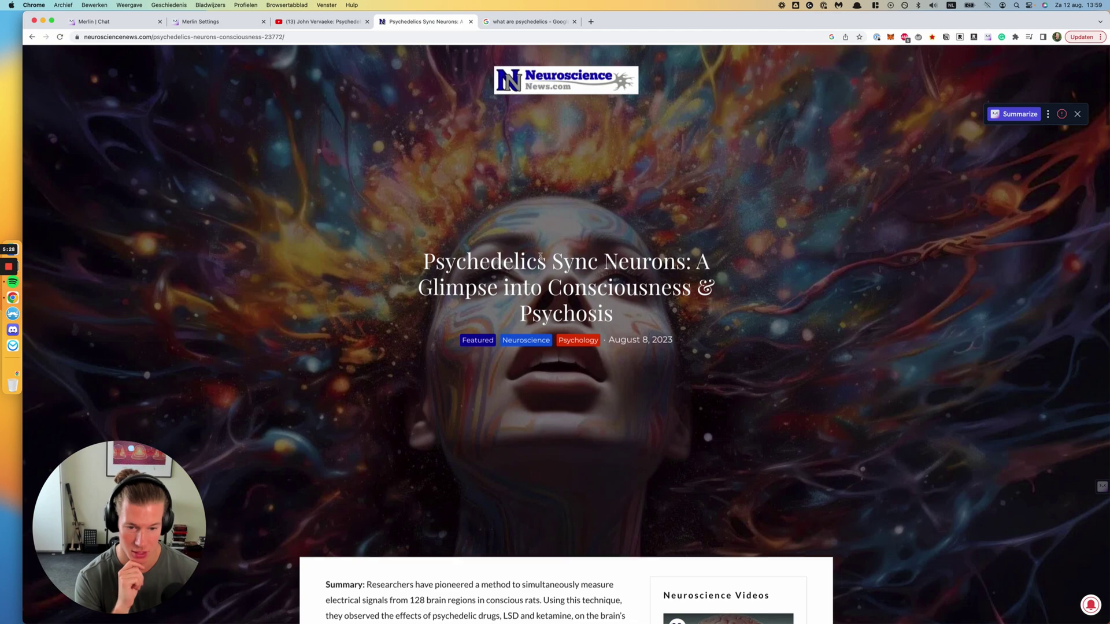
{"action": "scroll", "coordinate": [539, 259], "scroll_direction": "down", "scroll_amount": 2}
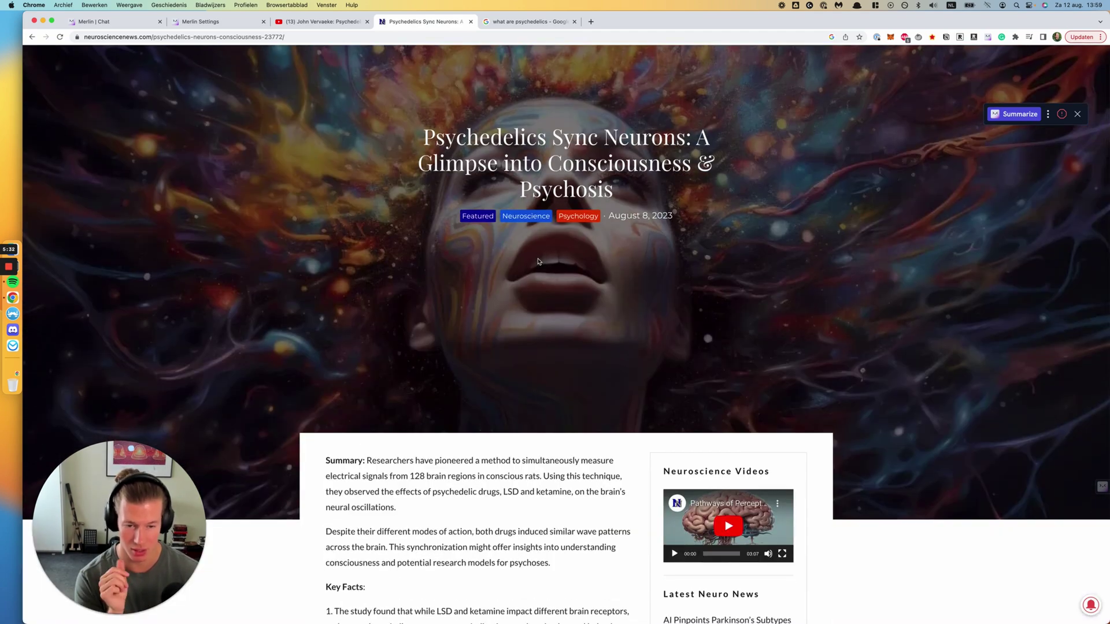
{"action": "scroll", "coordinate": [537, 261], "scroll_direction": "down", "scroll_amount": 3}
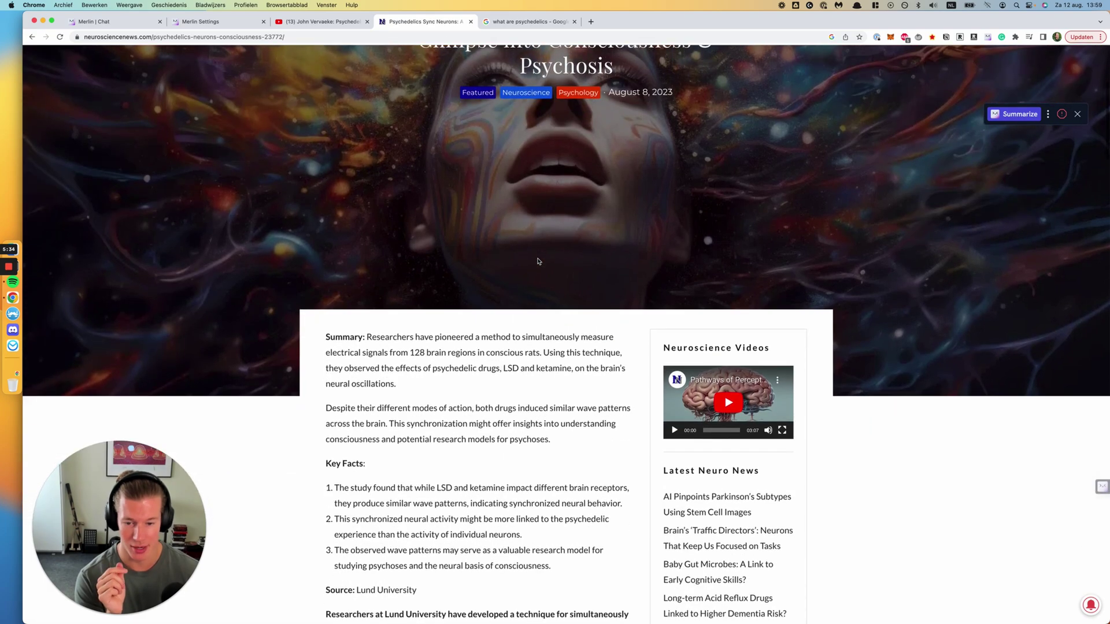
{"action": "scroll", "coordinate": [537, 262], "scroll_direction": "down", "scroll_amount": 3}
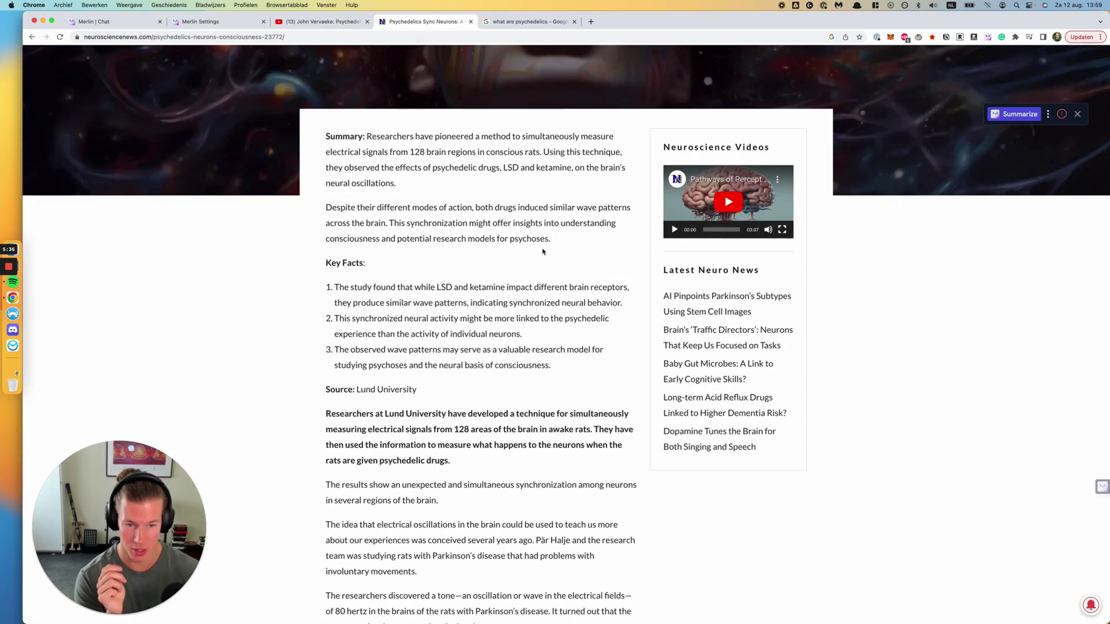
{"action": "scroll", "coordinate": [543, 252], "scroll_direction": "down", "scroll_amount": 9}
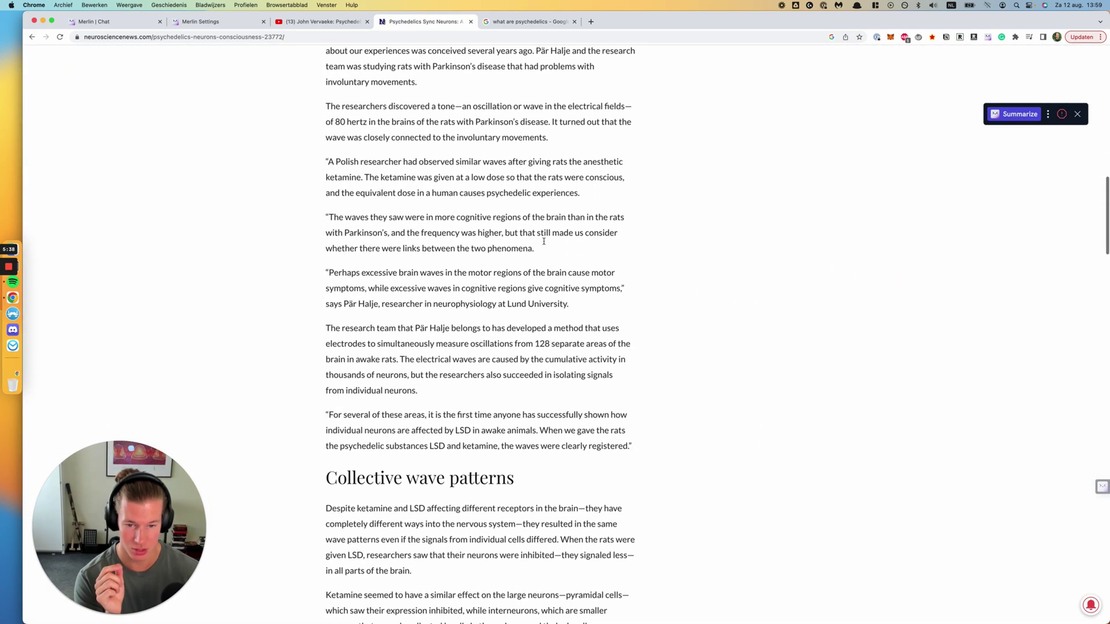
{"action": "scroll", "coordinate": [543, 242], "scroll_direction": "up", "scroll_amount": 15}
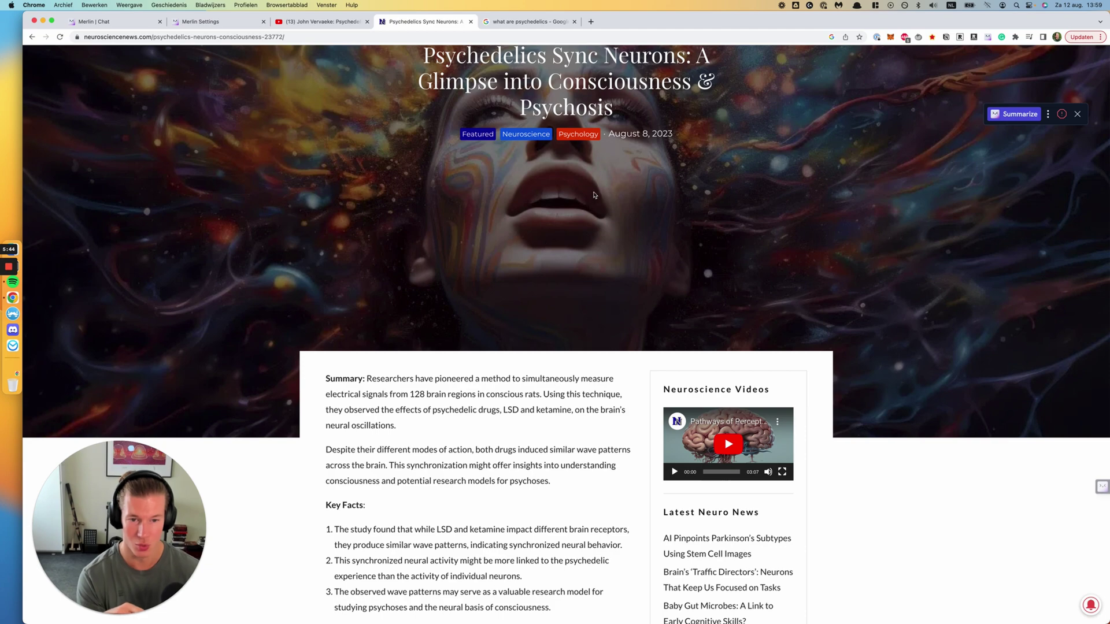
{"action": "scroll", "coordinate": [597, 191], "scroll_direction": "up", "scroll_amount": 2}
{"action": "scroll", "coordinate": [597, 191], "scroll_direction": "up", "scroll_amount": 3}
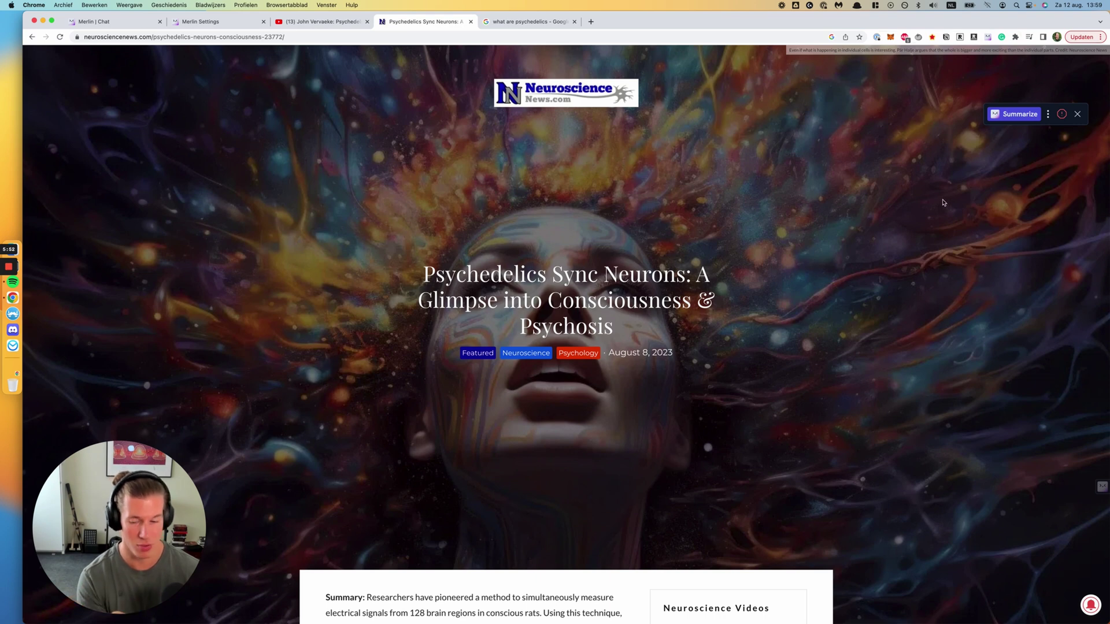
Step: Generate Merlin's summary of the article and scroll through its sections
{"action": "left_click", "coordinate": [1018, 116]}
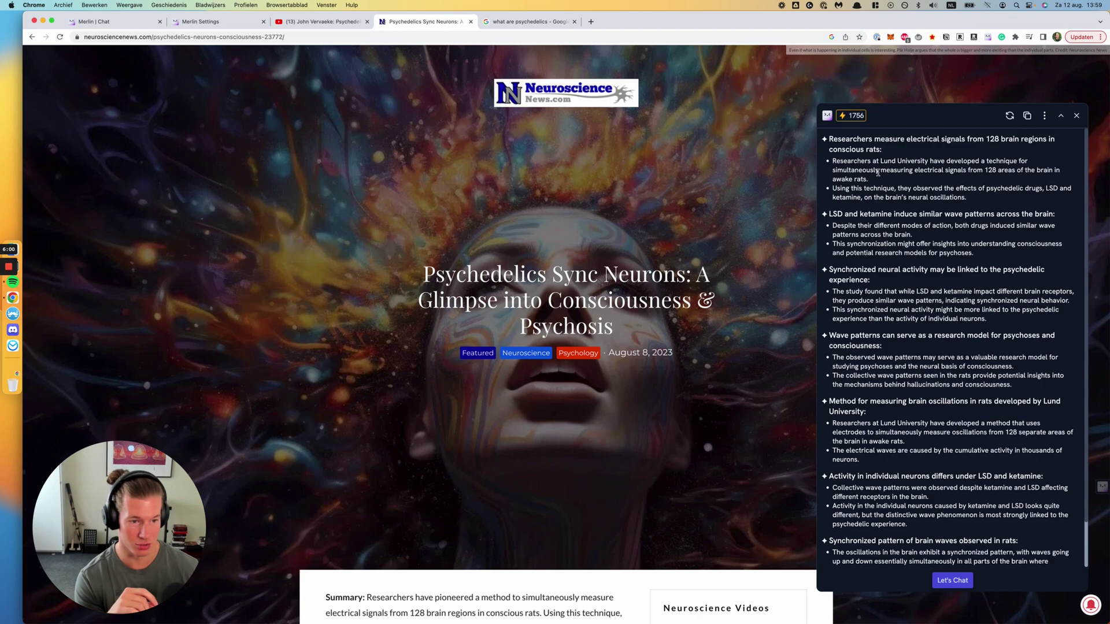
{"action": "scroll", "coordinate": [878, 171], "scroll_direction": "down", "scroll_amount": 5}
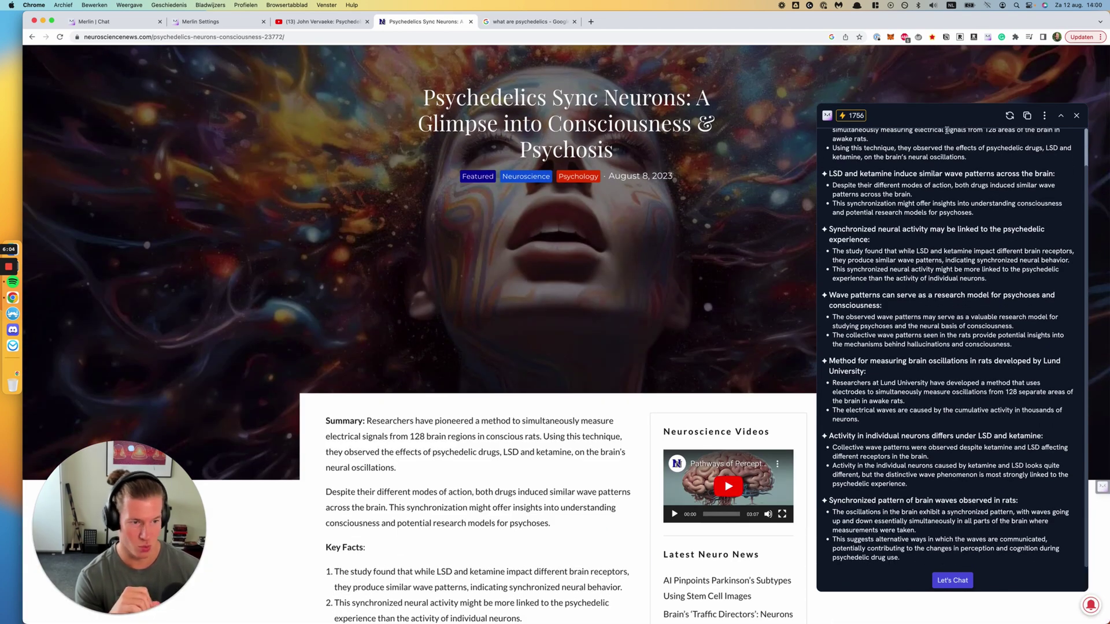
{"action": "scroll", "coordinate": [947, 130], "scroll_direction": "up", "scroll_amount": 1}
{"action": "scroll", "coordinate": [673, 288], "scroll_direction": "down", "scroll_amount": 12}
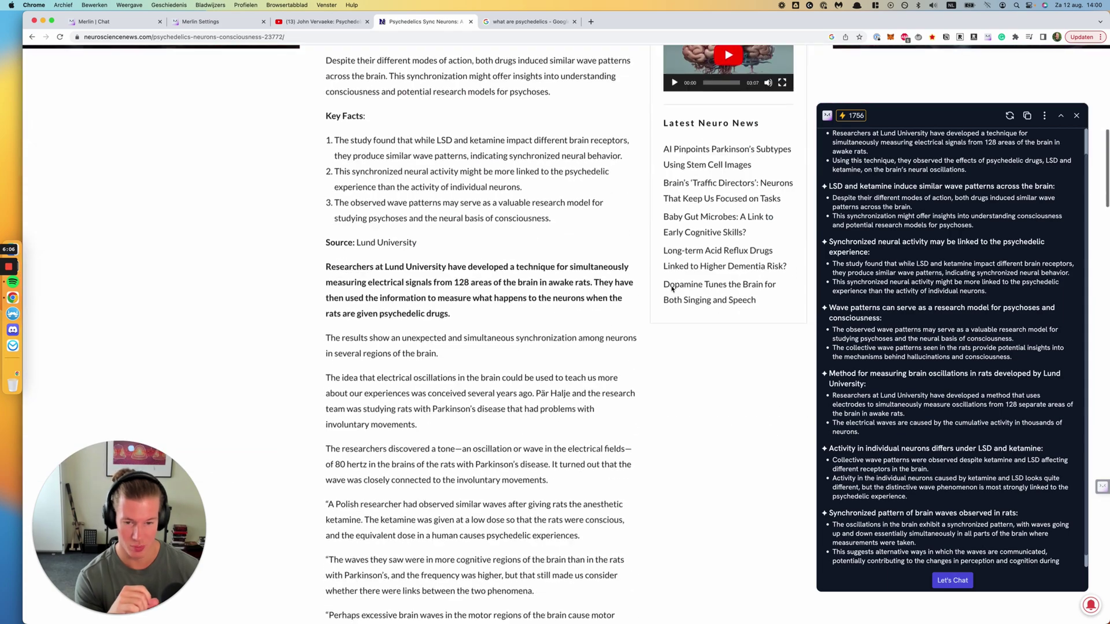
{"action": "scroll", "coordinate": [673, 289], "scroll_direction": "down", "scroll_amount": 20}
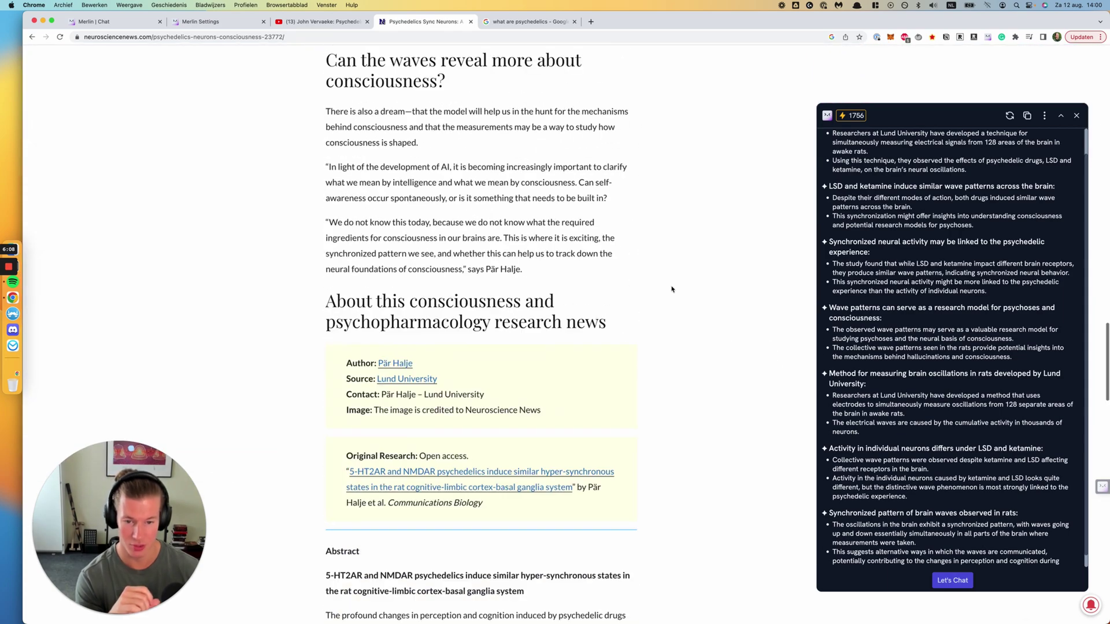
{"action": "scroll", "coordinate": [673, 288], "scroll_direction": "up", "scroll_amount": 15}
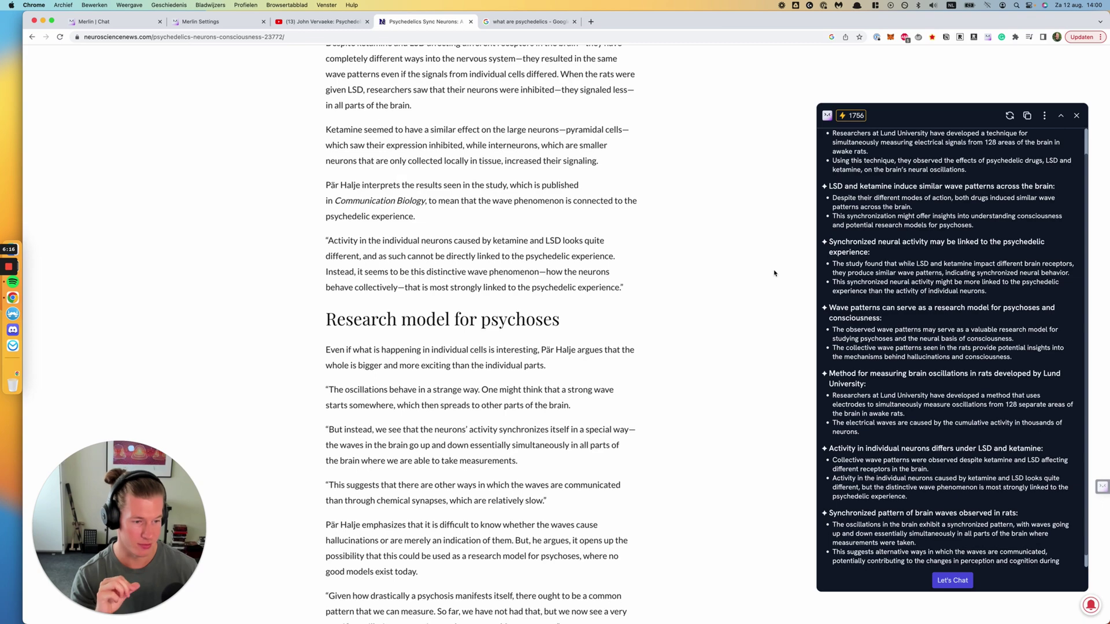
{"action": "scroll", "coordinate": [767, 267], "scroll_direction": "up", "scroll_amount": 10}
{"action": "scroll", "coordinate": [769, 268], "scroll_direction": "up", "scroll_amount": 7}
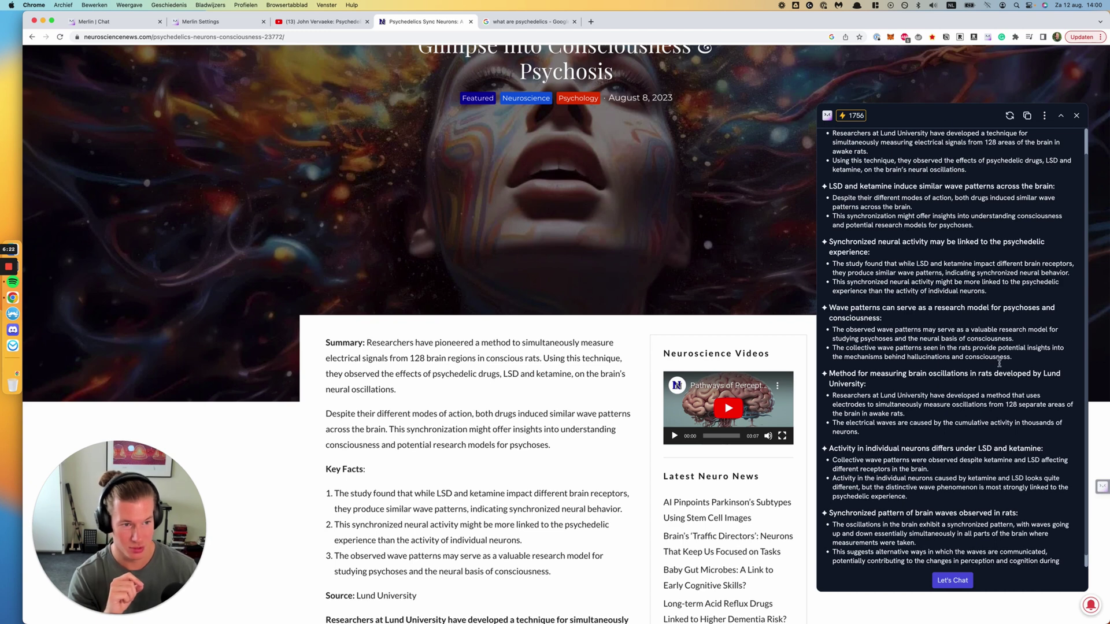
{"action": "scroll", "coordinate": [983, 404], "scroll_direction": "down", "scroll_amount": 2}
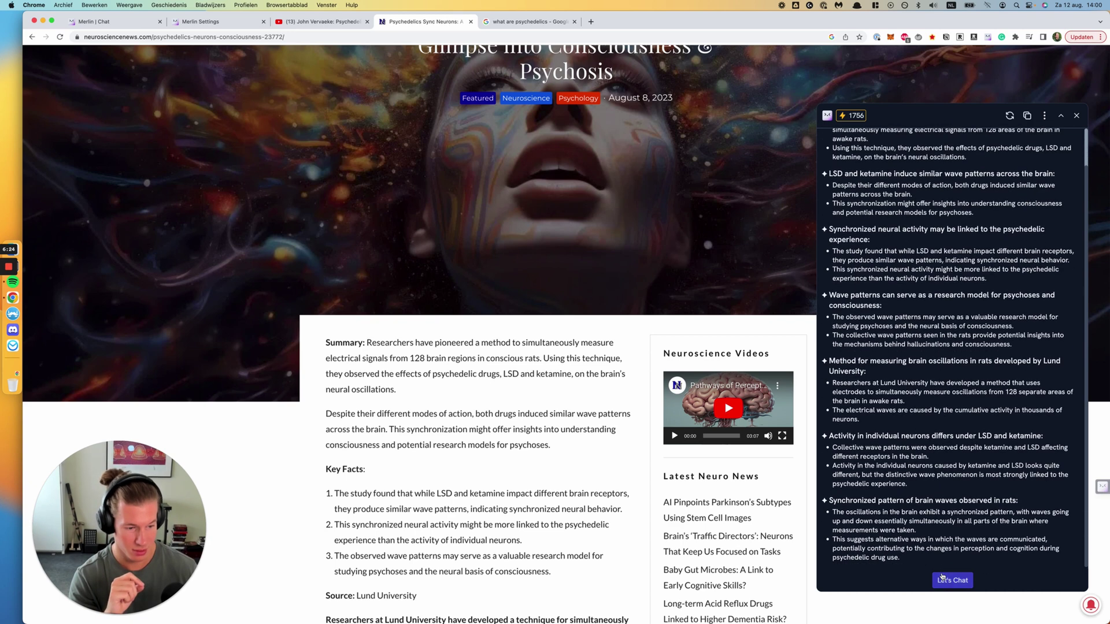
Step: Ask Merlin to 'summarize this in 20 words' about the quoted article passage
{"action": "left_click", "coordinate": [952, 582]}
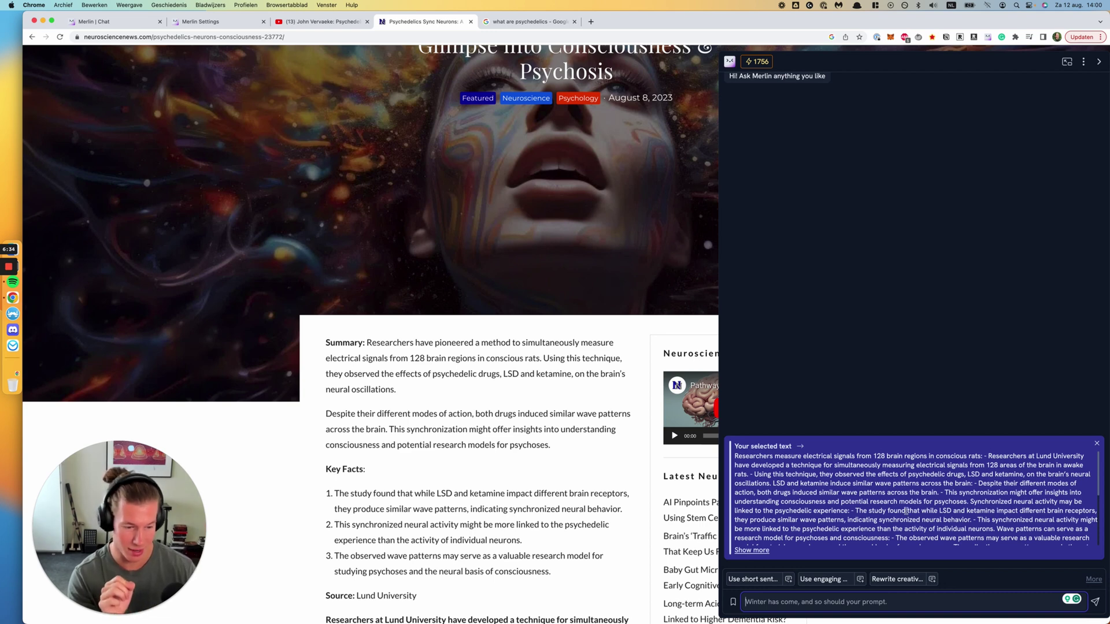
{"action": "scroll", "coordinate": [906, 511], "scroll_direction": "down", "scroll_amount": 1}
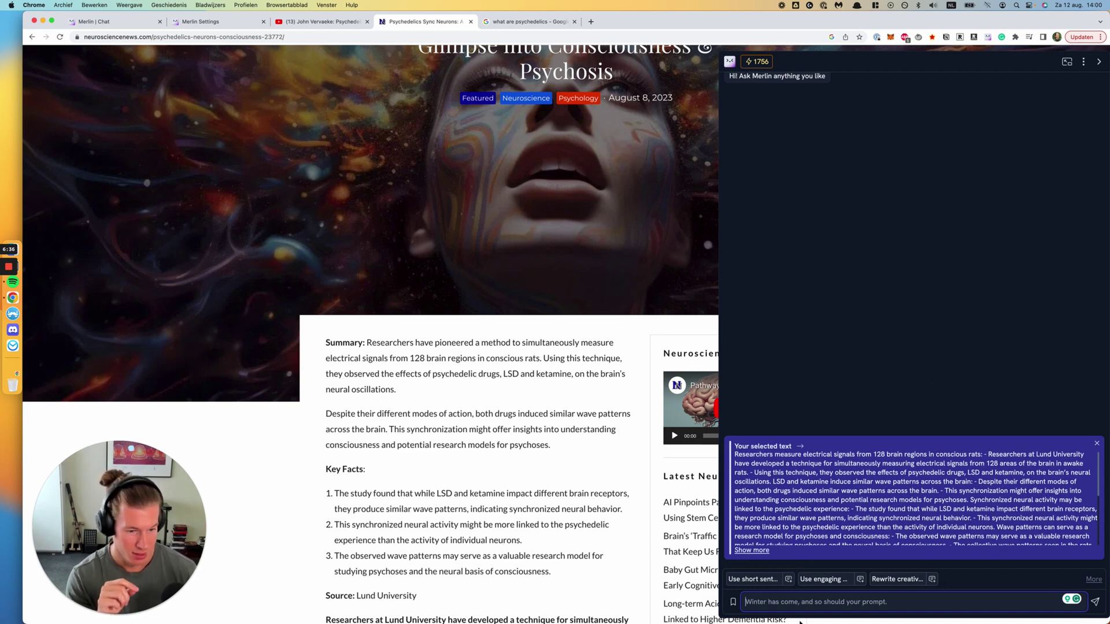
{"action": "left_click", "coordinate": [802, 608]}
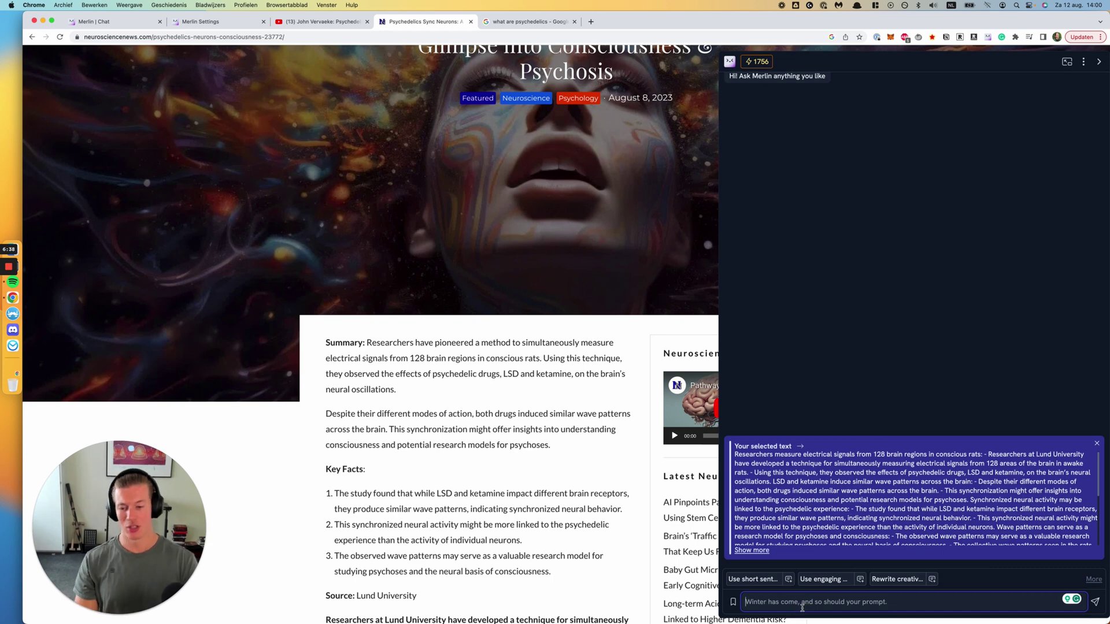
{"action": "type", "text": "summarize"}
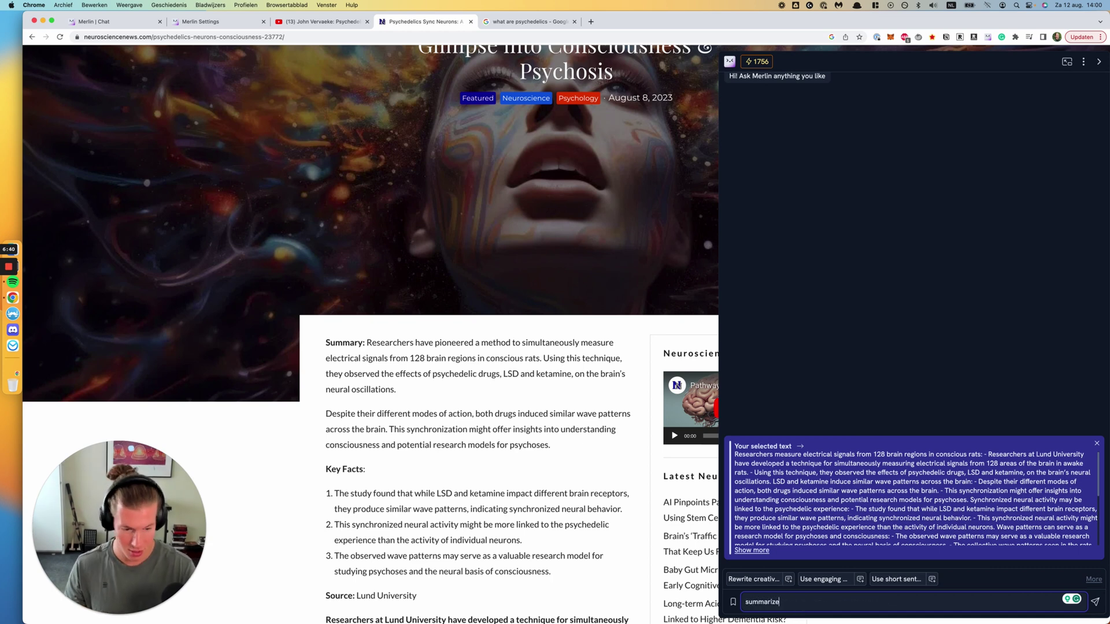
{"action": "type", "text": " this in 20"}
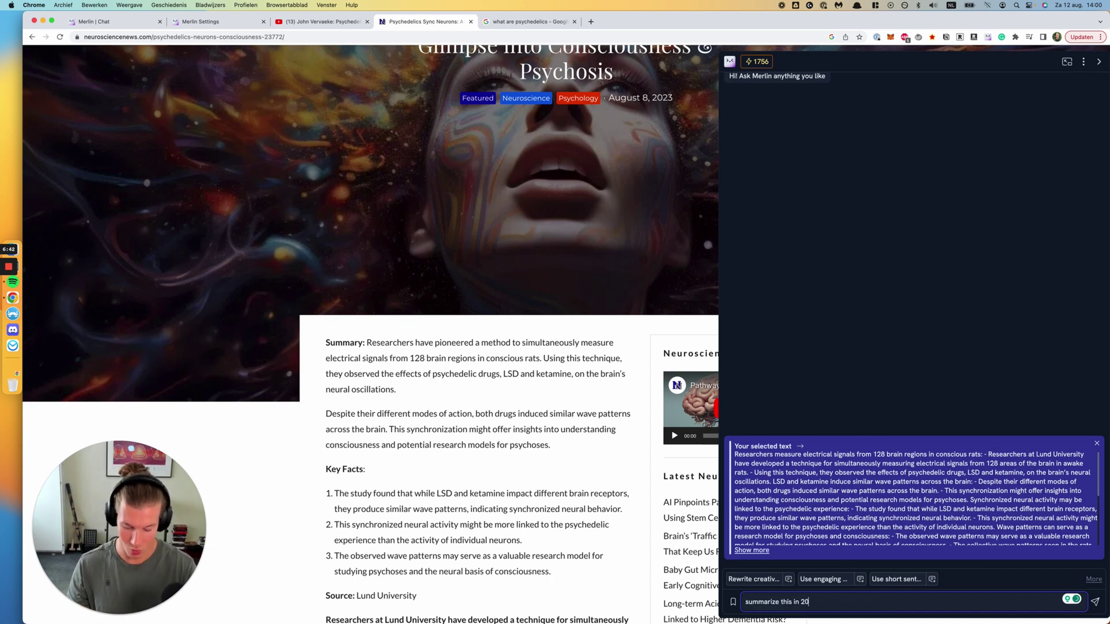
{"action": "type", "text": "words"}
{"action": "key", "text": "Return"}
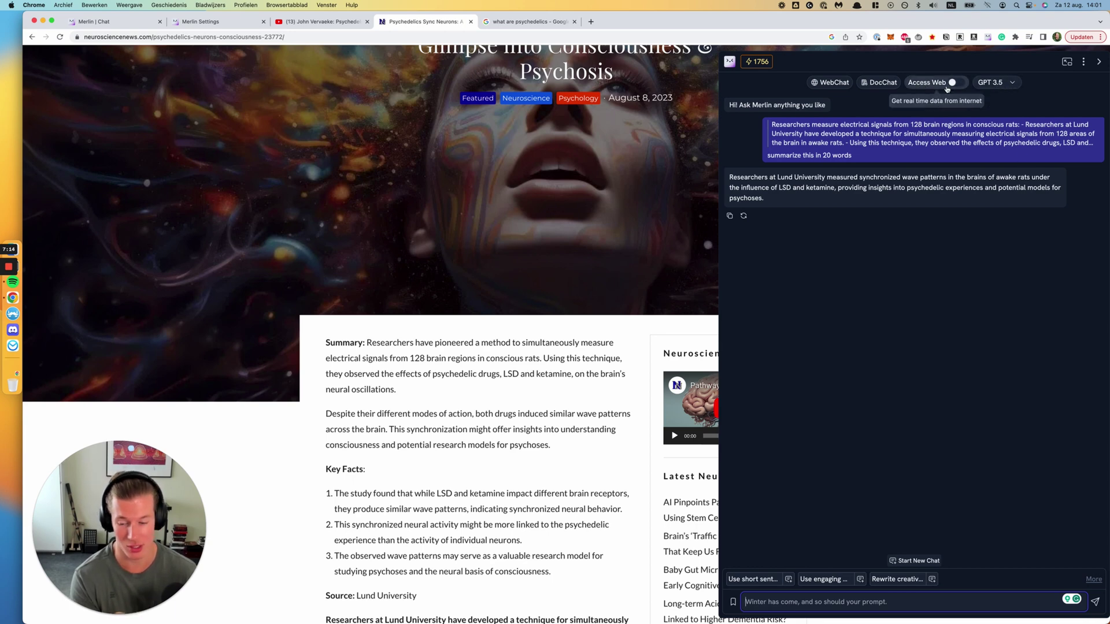
{"action": "left_click", "coordinate": [202, 22]}
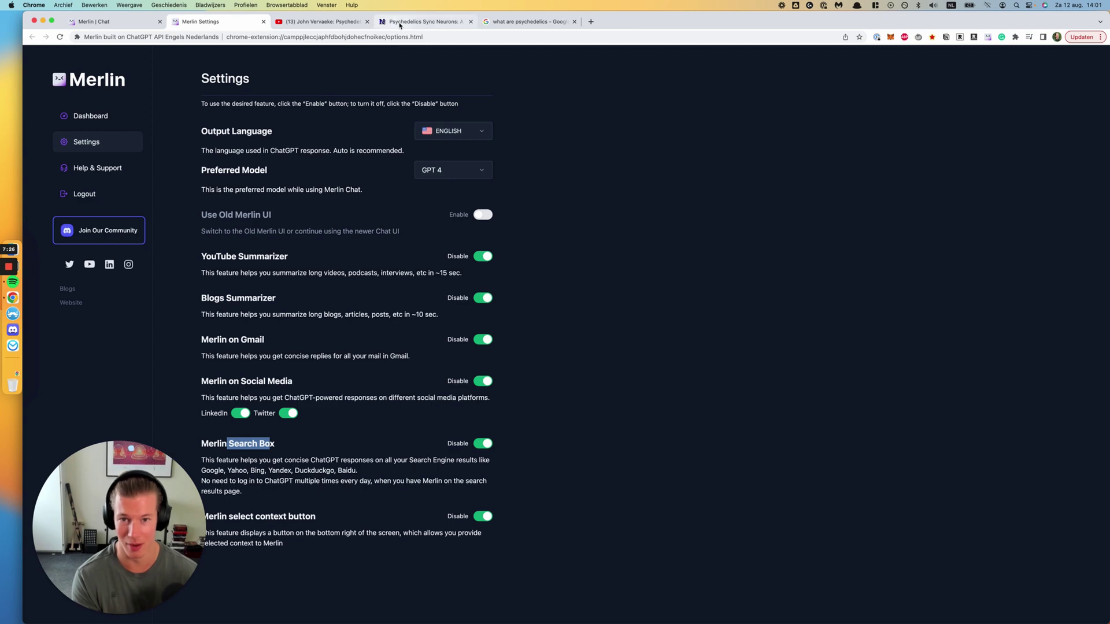
{"action": "left_click", "coordinate": [428, 22]}
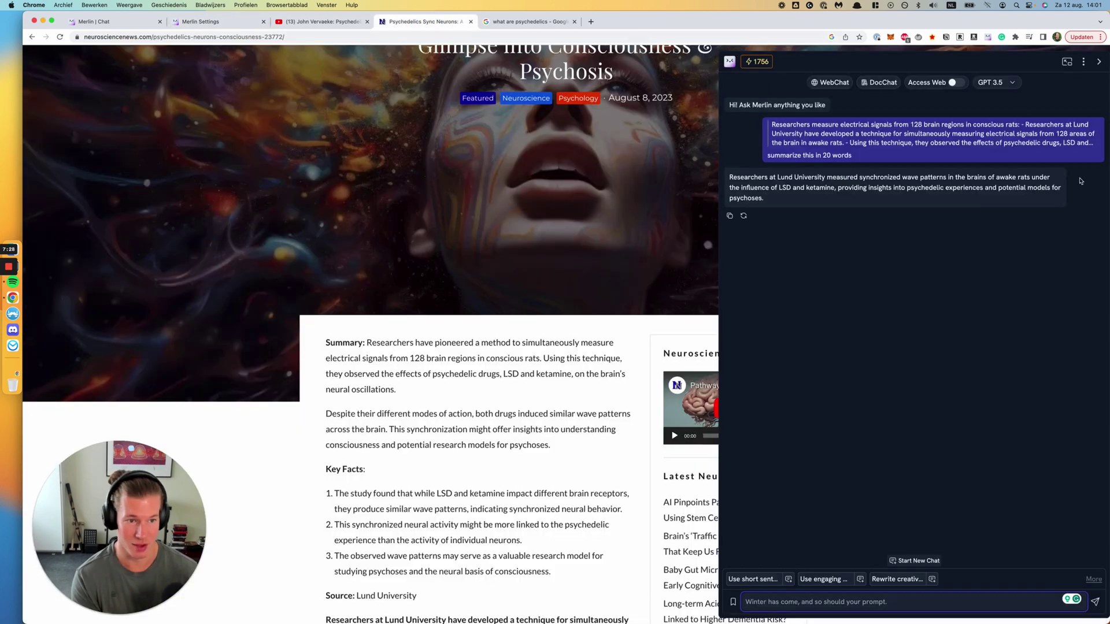
{"action": "left_click", "coordinate": [993, 83]}
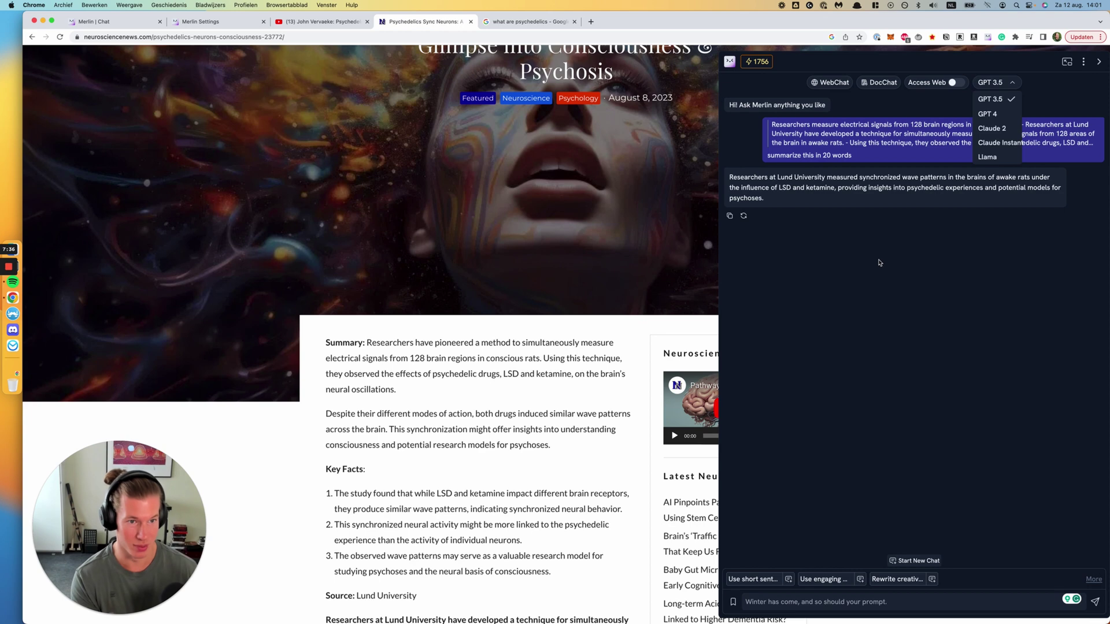
{"action": "left_click", "coordinate": [854, 246]}
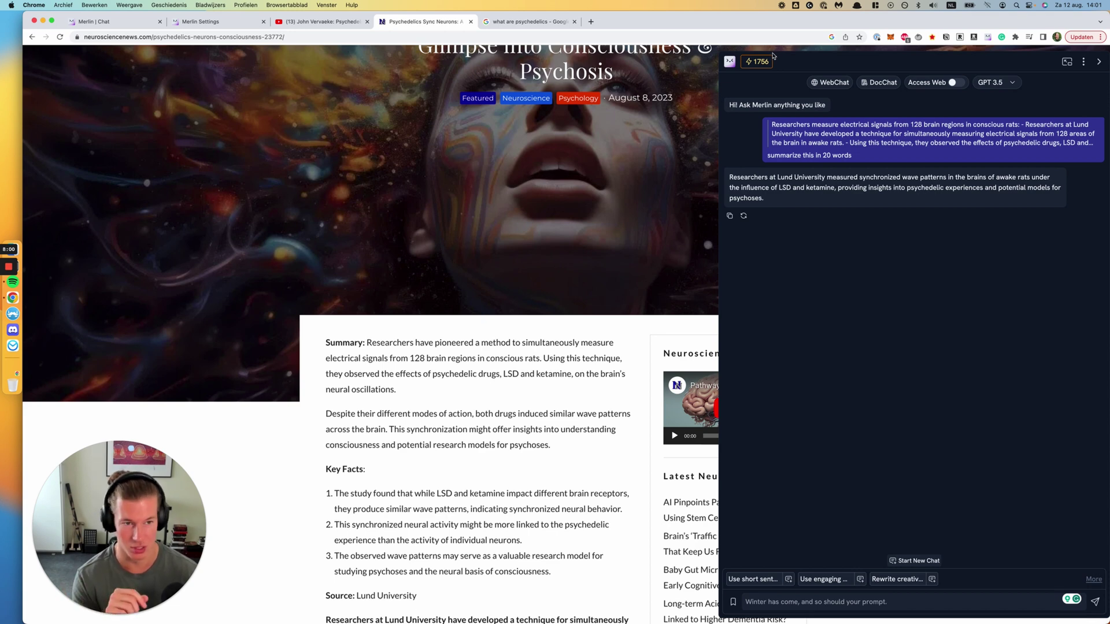
{"action": "scroll", "coordinate": [791, 260], "scroll_direction": "down", "scroll_amount": 3}
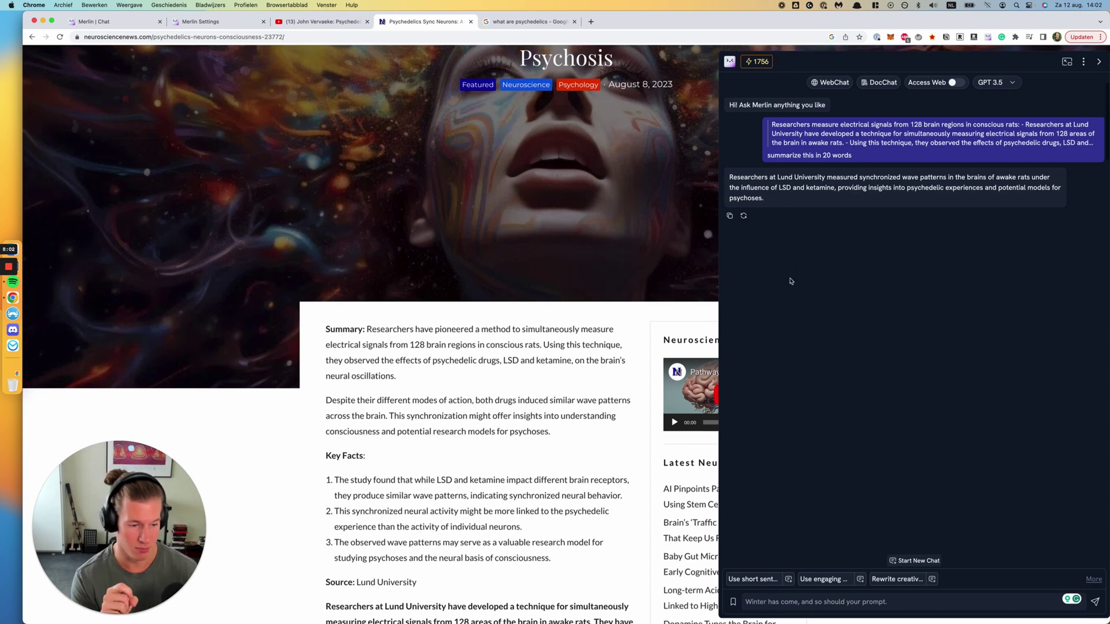
{"action": "scroll", "coordinate": [791, 238], "scroll_direction": "up", "scroll_amount": 3}
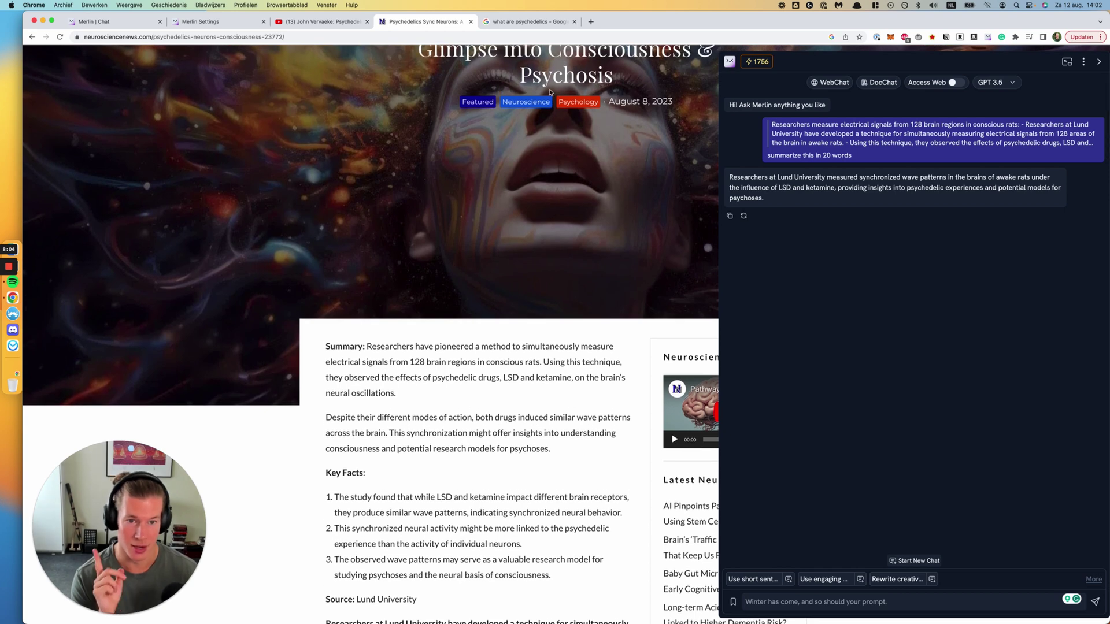
{"action": "left_click", "coordinate": [534, 23]}
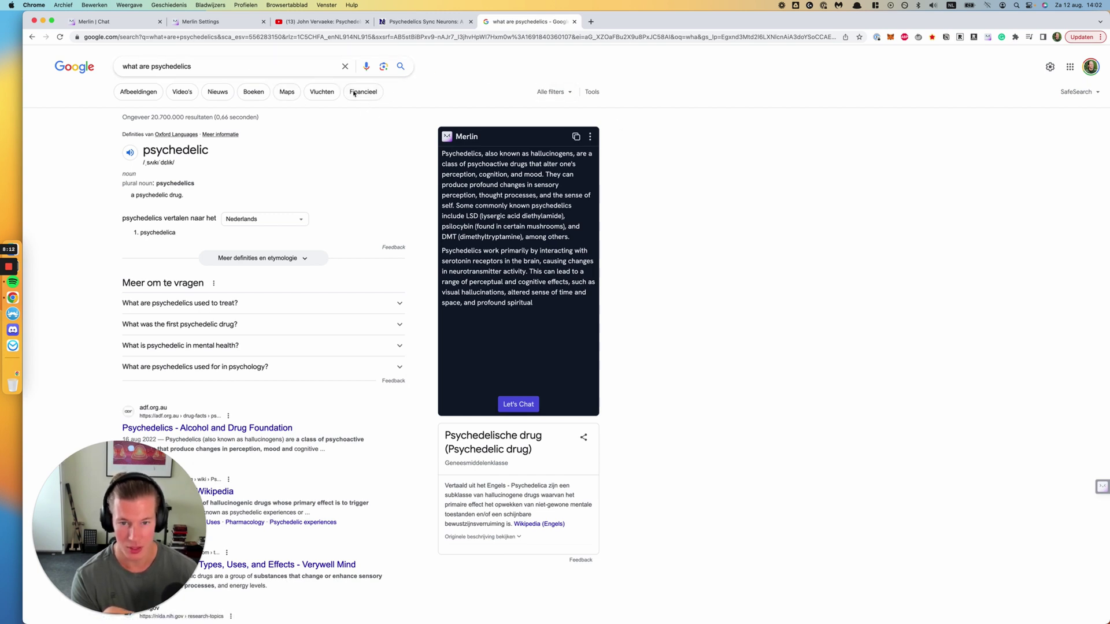
Step: Search Google for 'what are psychedelic plants' using the suggestion list
{"action": "left_click", "coordinate": [221, 68]}
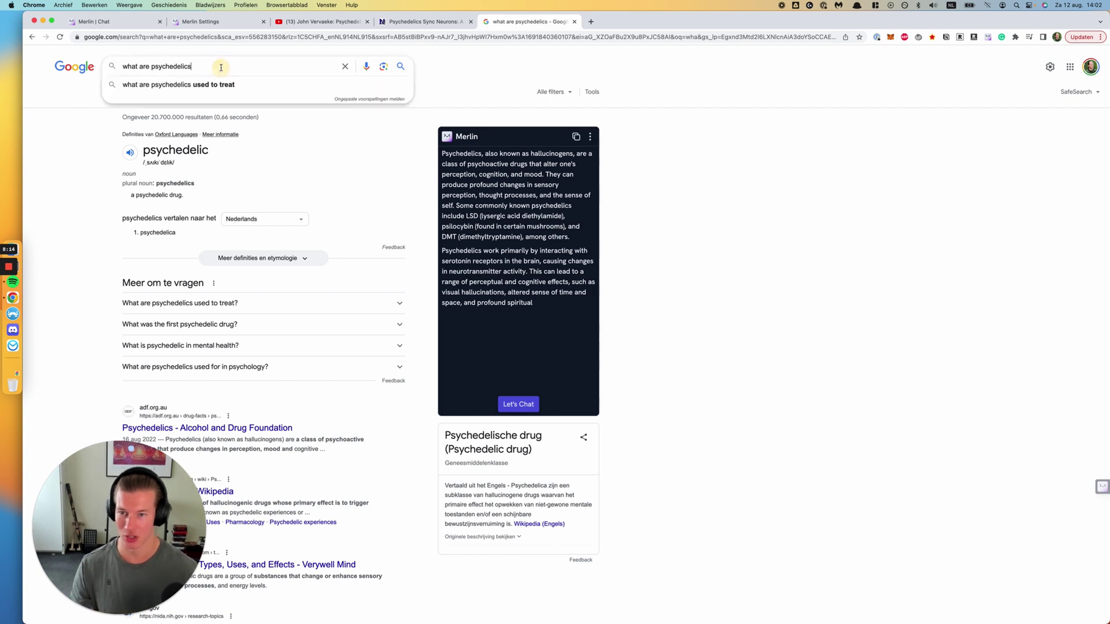
{"action": "key", "text": "BackSpace"}
{"action": "key", "text": "BackSpace"}
{"action": "key", "text": "BackSpace"}
{"action": "key", "text": "BackSpace"}
{"action": "key", "text": "BackSpace"}
{"action": "key", "text": "BackSpace"}
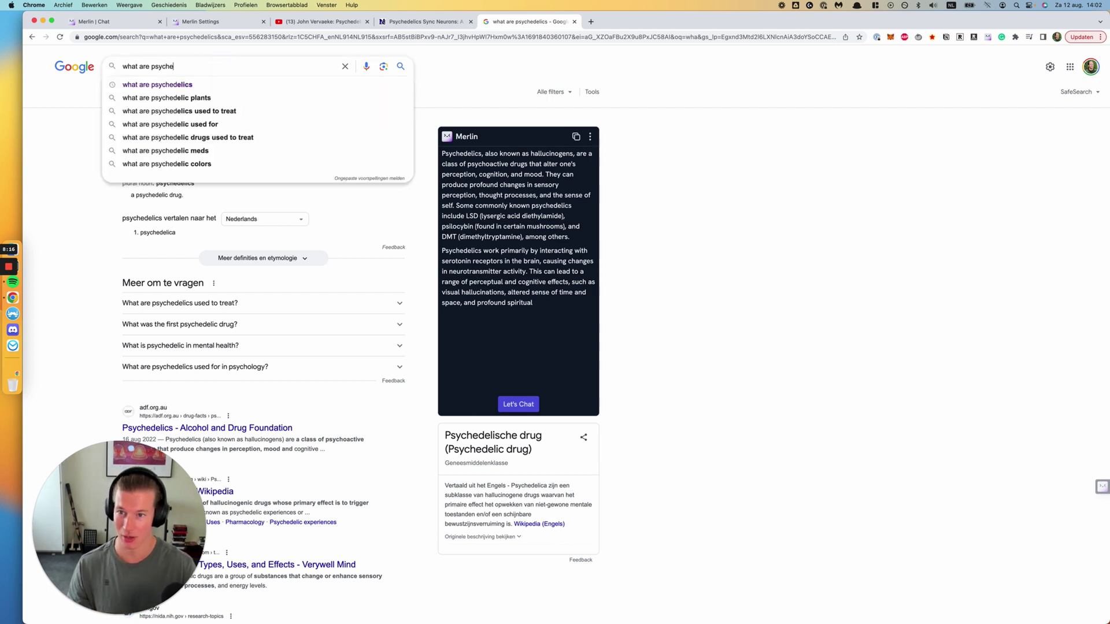
{"action": "type", "text": "delics"}
{"action": "key", "text": "Down"}
{"action": "key", "text": "Return"}
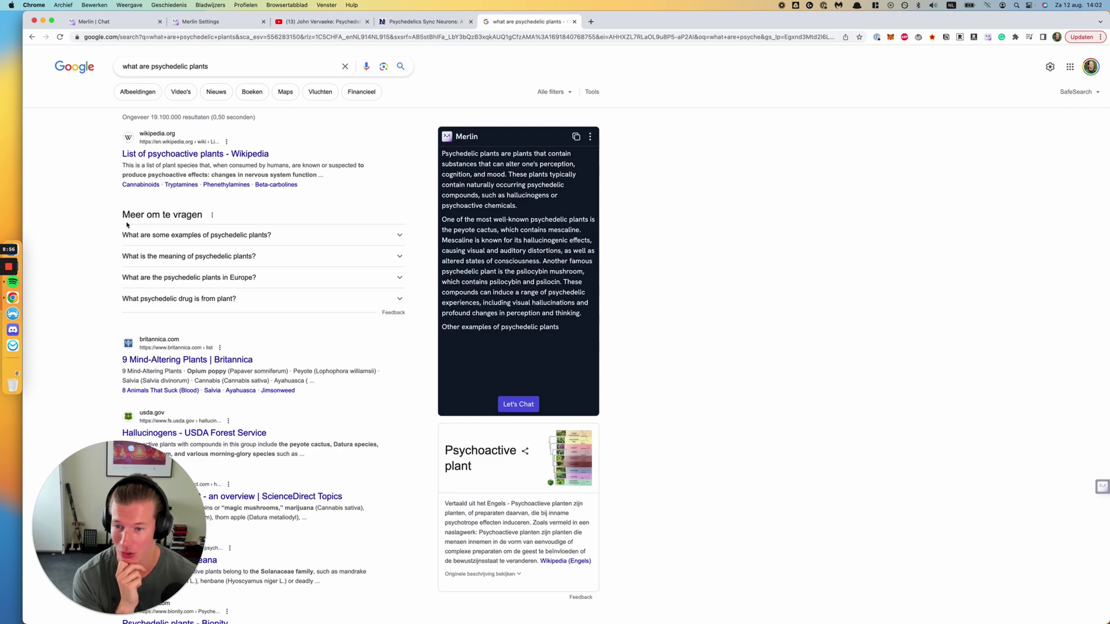
{"action": "scroll", "coordinate": [134, 119], "scroll_direction": "down", "scroll_amount": 2}
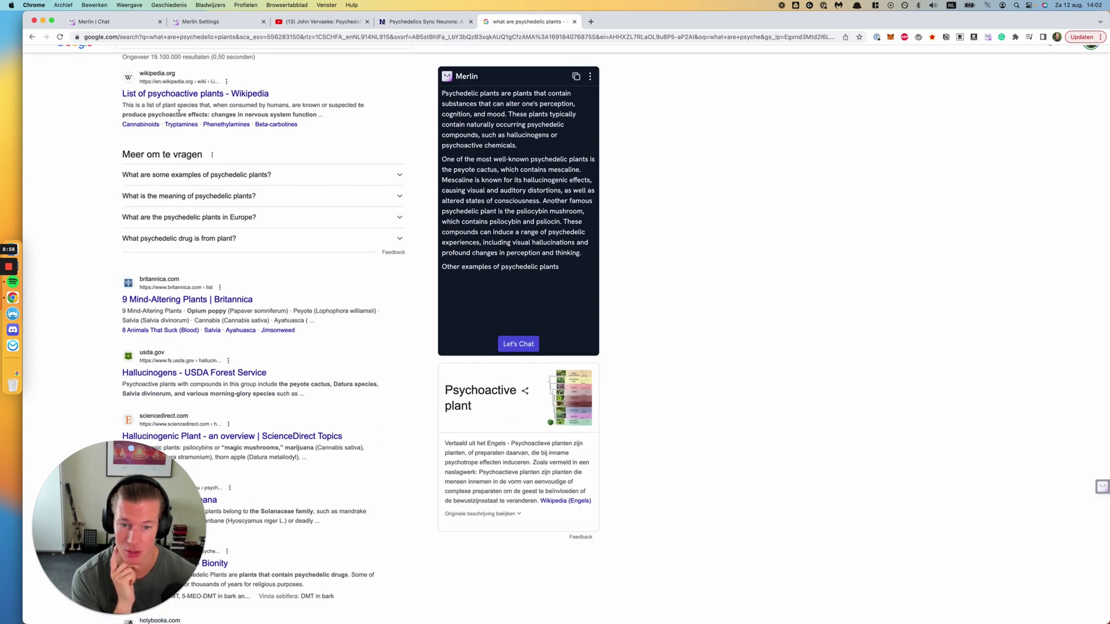
{"action": "scroll", "coordinate": [250, 106], "scroll_direction": "down", "scroll_amount": 2}
{"action": "scroll", "coordinate": [250, 106], "scroll_direction": "up", "scroll_amount": 3}
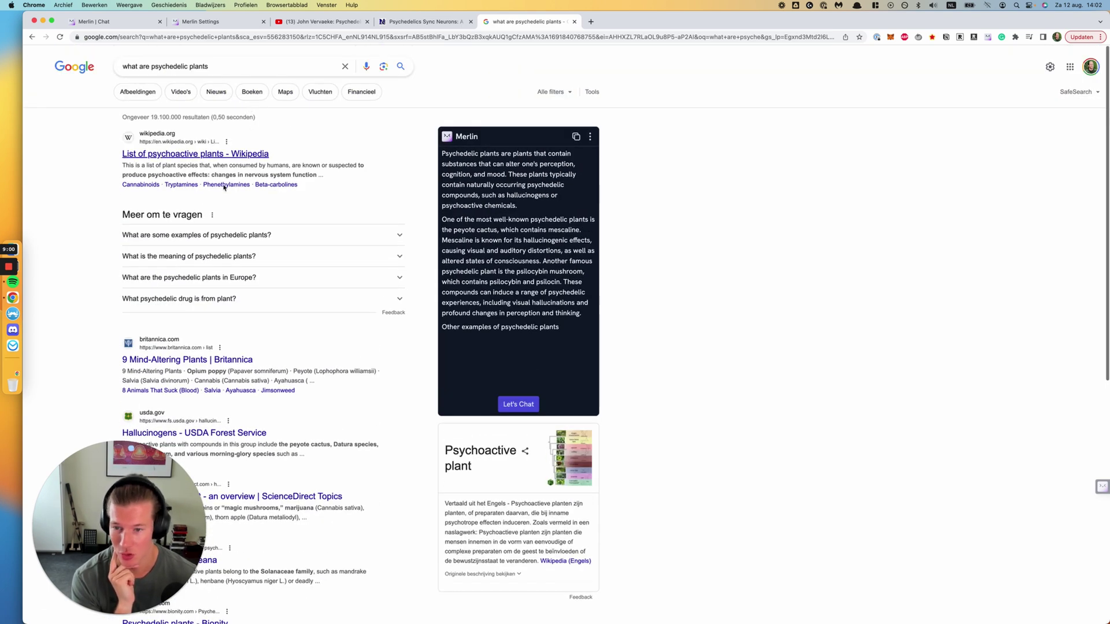
{"action": "scroll", "coordinate": [185, 156], "scroll_direction": "down", "scroll_amount": 5}
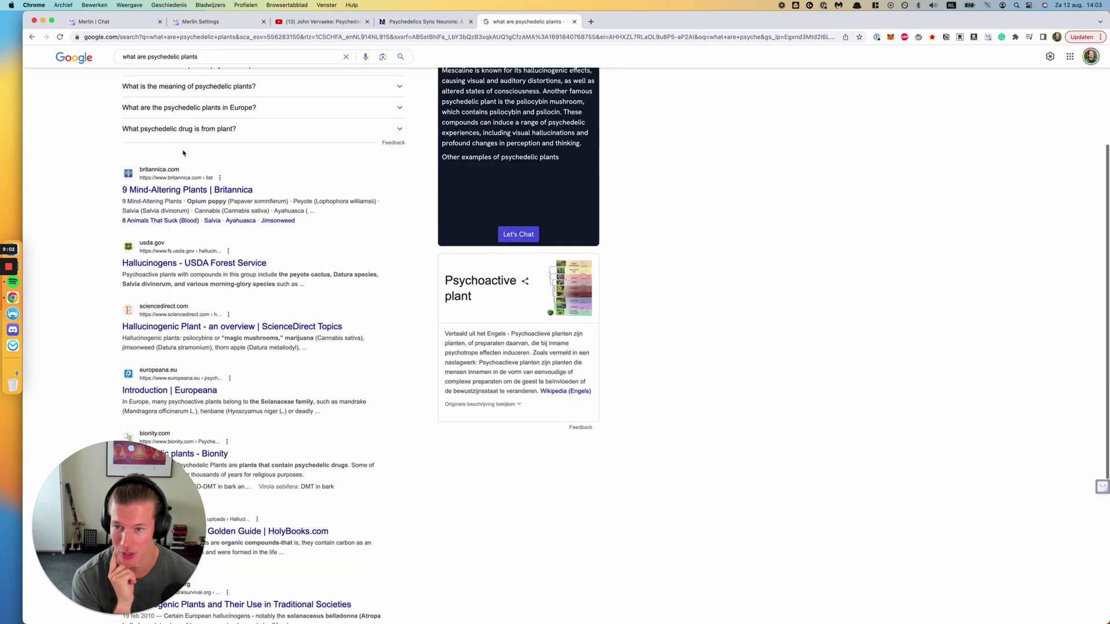
{"action": "scroll", "coordinate": [202, 157], "scroll_direction": "down", "scroll_amount": 2}
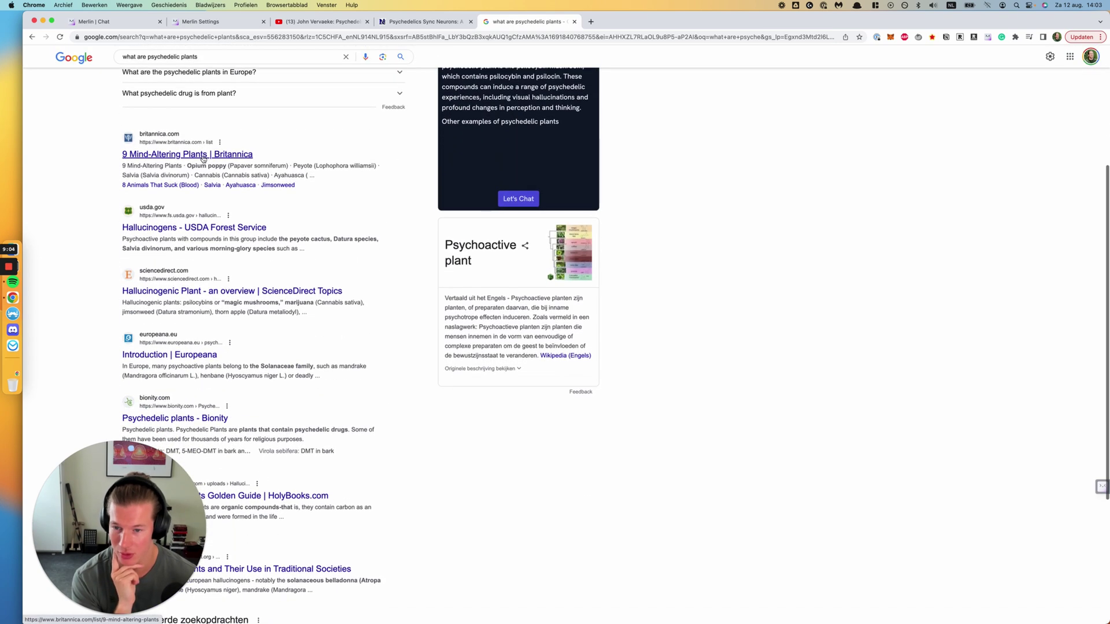
{"action": "scroll", "coordinate": [202, 156], "scroll_direction": "up", "scroll_amount": 3}
{"action": "scroll", "coordinate": [202, 156], "scroll_direction": "up", "scroll_amount": 4}
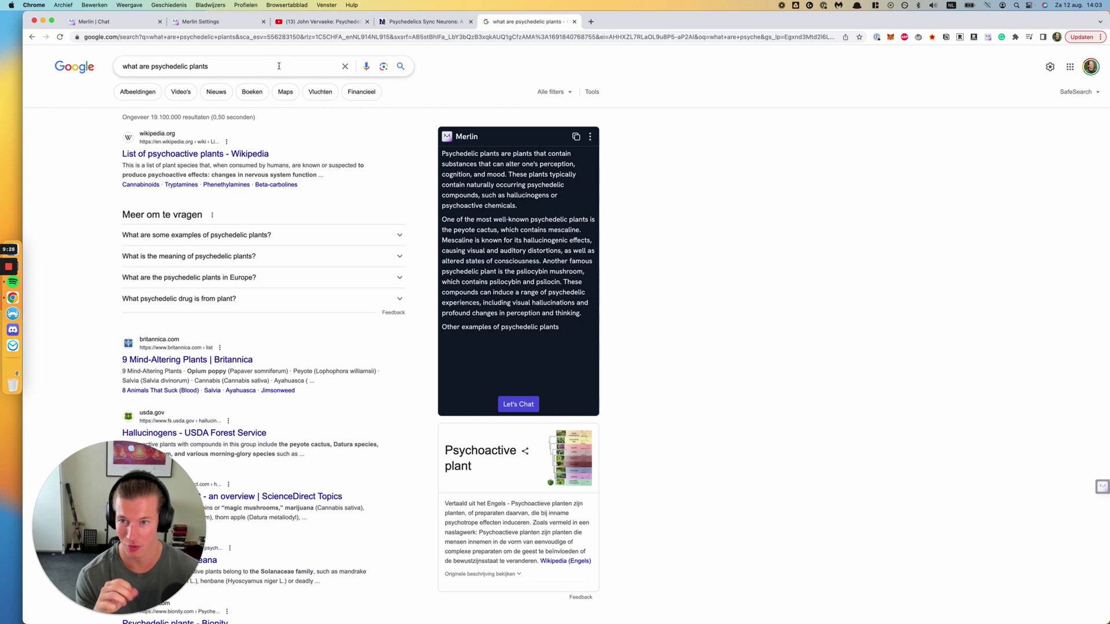
{"action": "scroll", "coordinate": [376, 278], "scroll_direction": "down", "scroll_amount": 6}
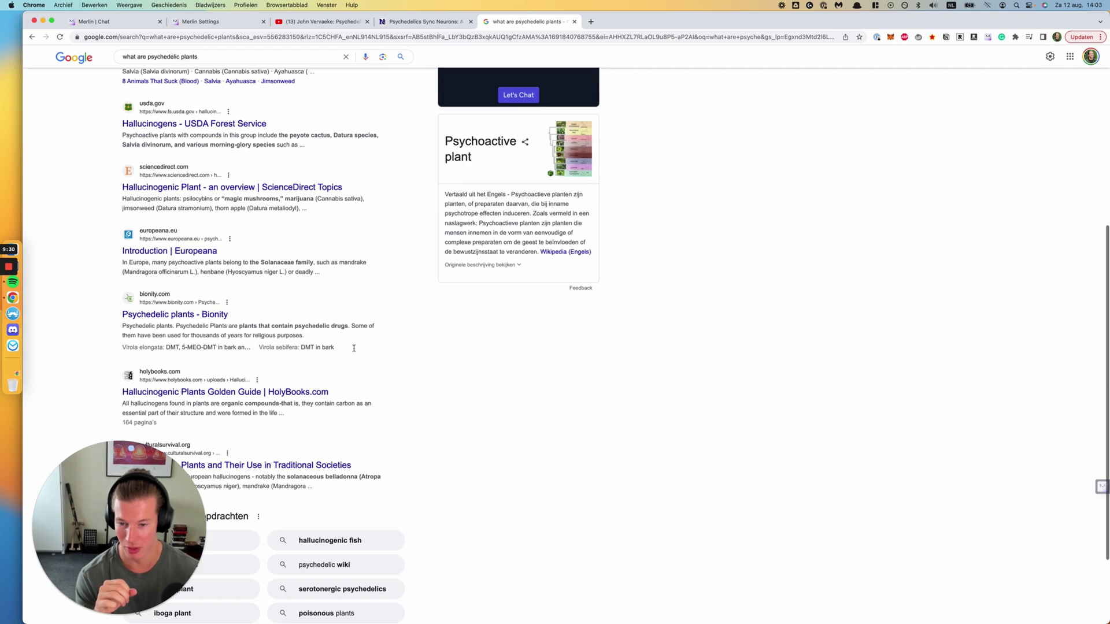
{"action": "scroll", "coordinate": [354, 324], "scroll_direction": "up", "scroll_amount": 6}
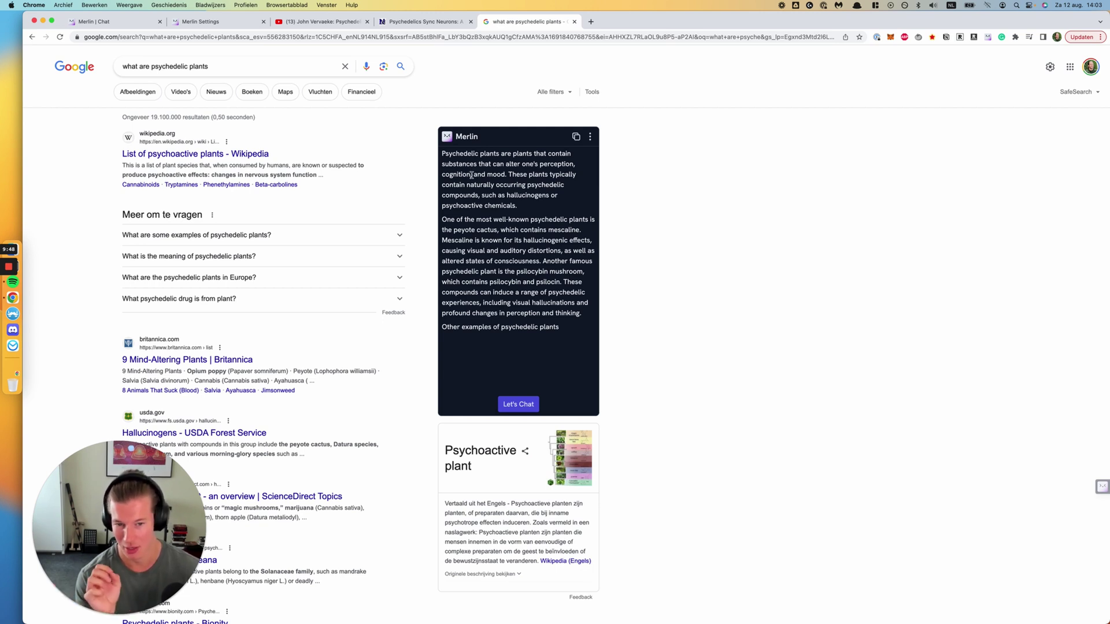
{"action": "left_click_drag", "start_coordinate": [478, 164], "coordinate": [514, 271]}
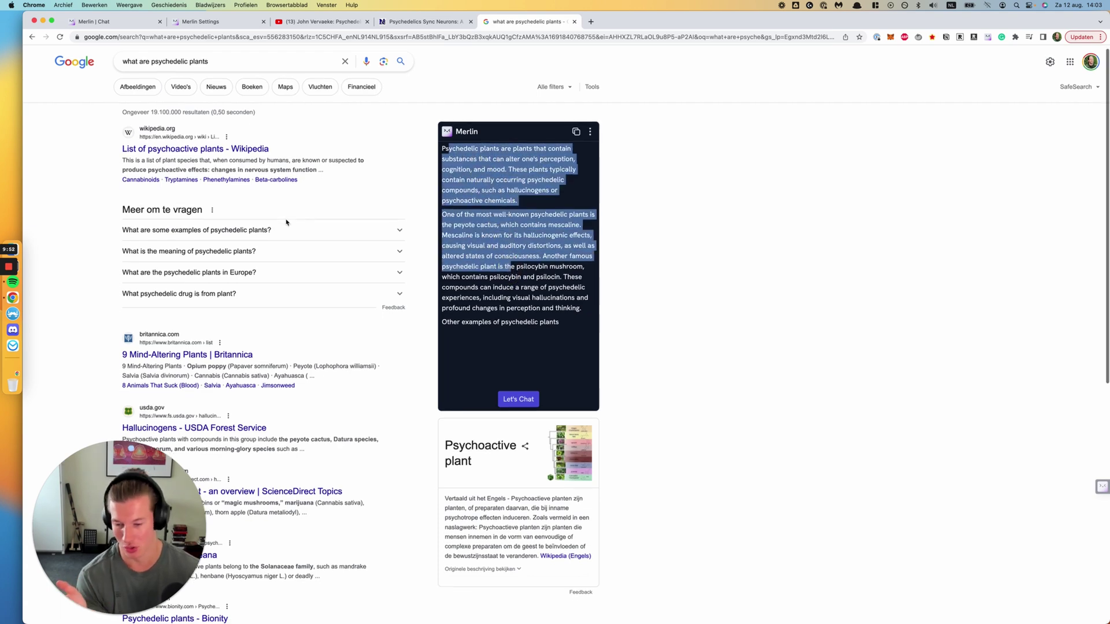
{"action": "scroll", "coordinate": [286, 220], "scroll_direction": "down", "scroll_amount": 3}
{"action": "scroll", "coordinate": [271, 192], "scroll_direction": "up", "scroll_amount": 2}
{"action": "scroll", "coordinate": [271, 192], "scroll_direction": "up", "scroll_amount": 2}
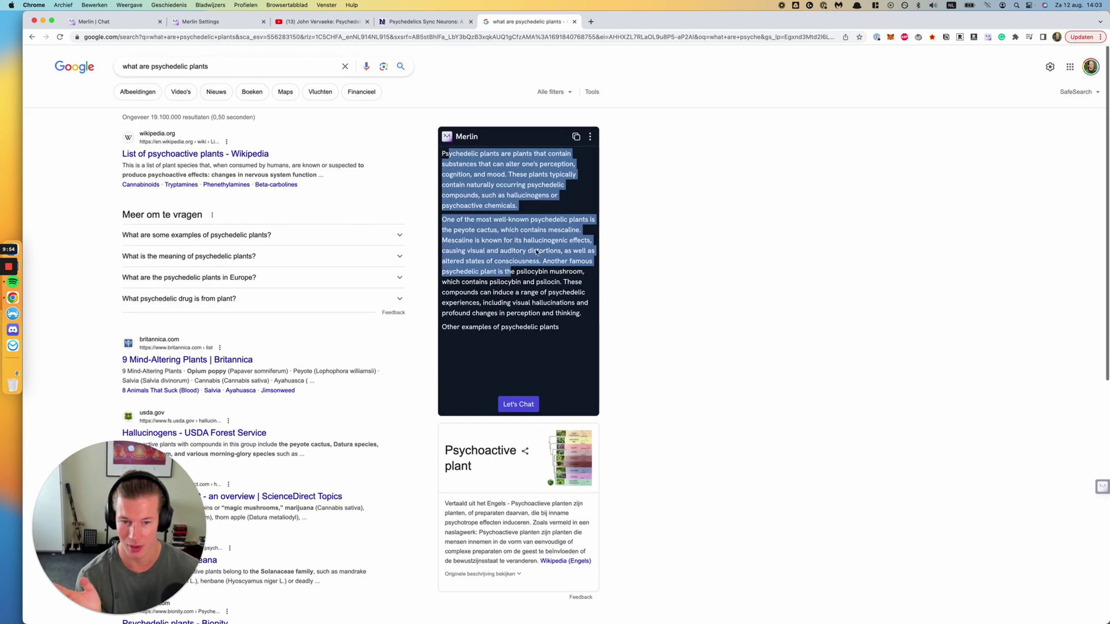
{"action": "left_click", "coordinate": [537, 253]}
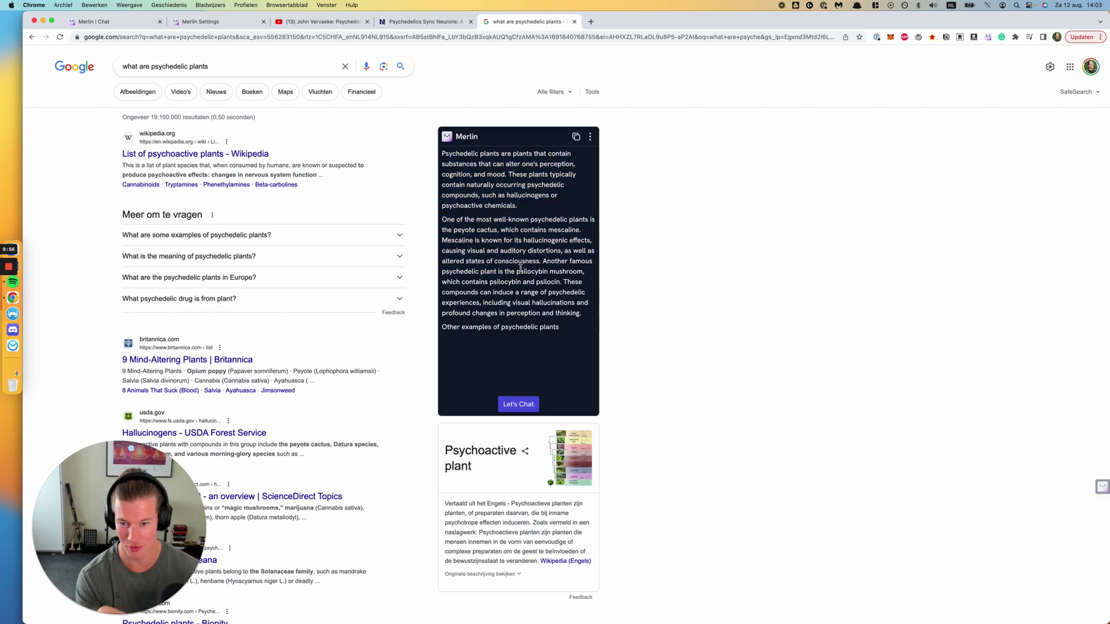